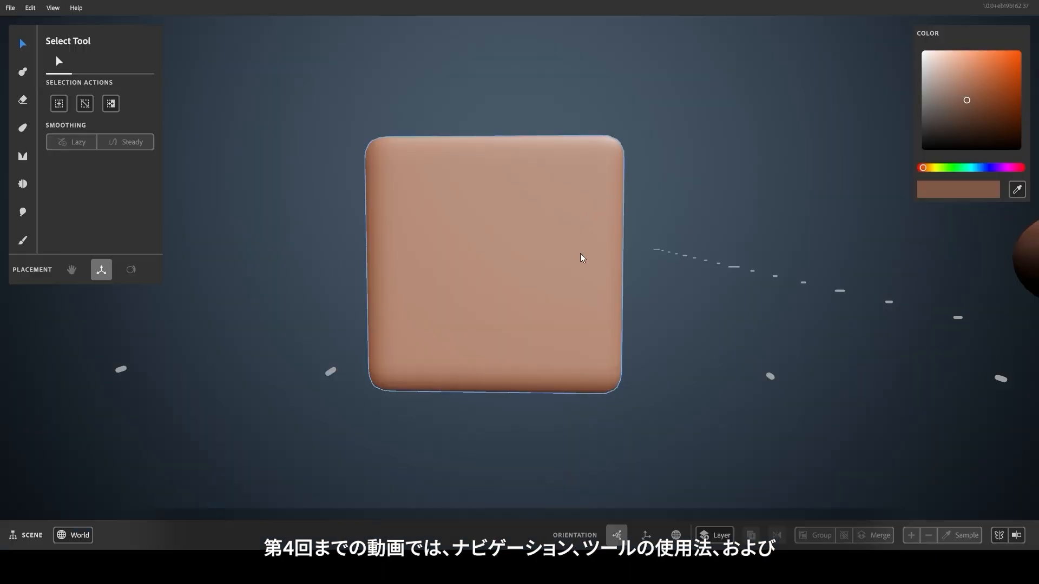
Select the cube layer with the Select Tool so its resolution can be changed.
click(600, 363)
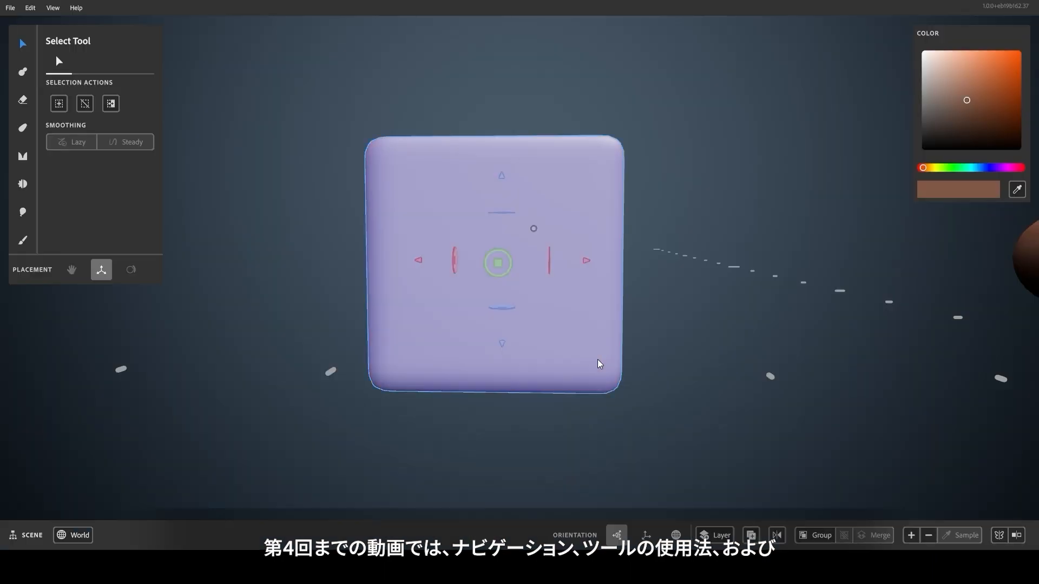
click(910, 535)
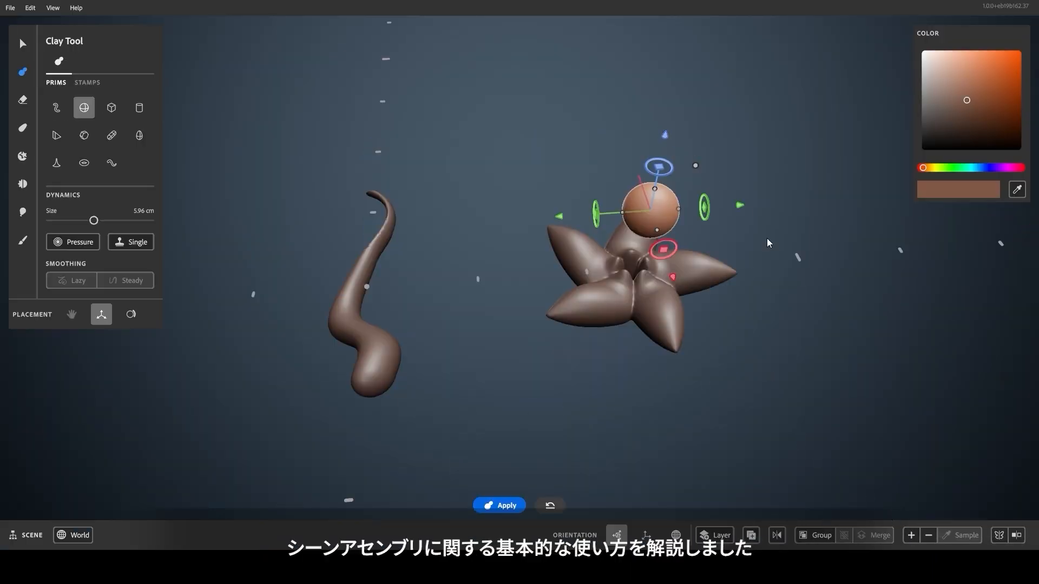
Preview the voxel grids on the starfish, tentacle and headphone layers through the + resolution button.
click(912, 535)
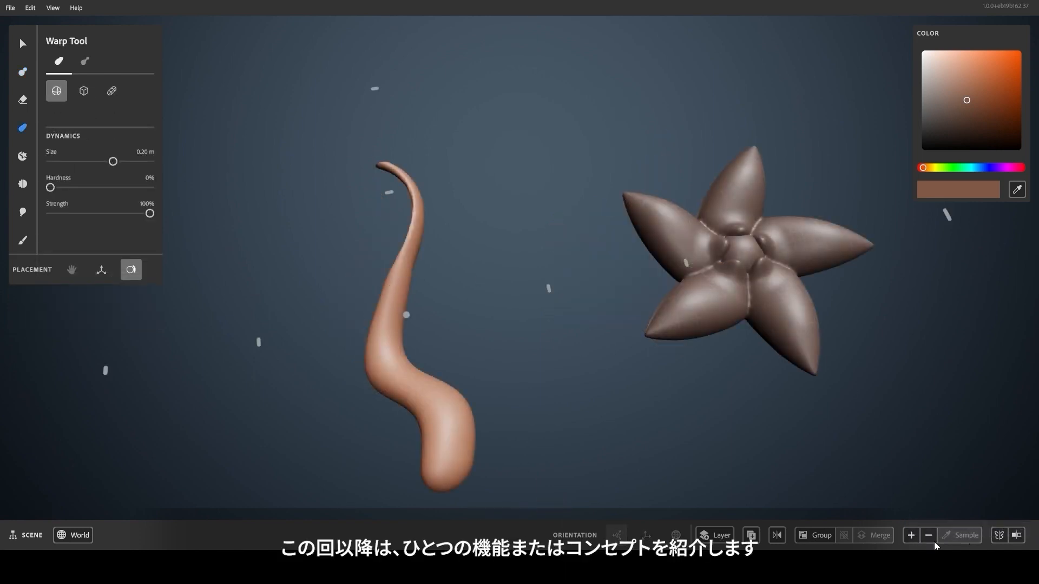
click(912, 535)
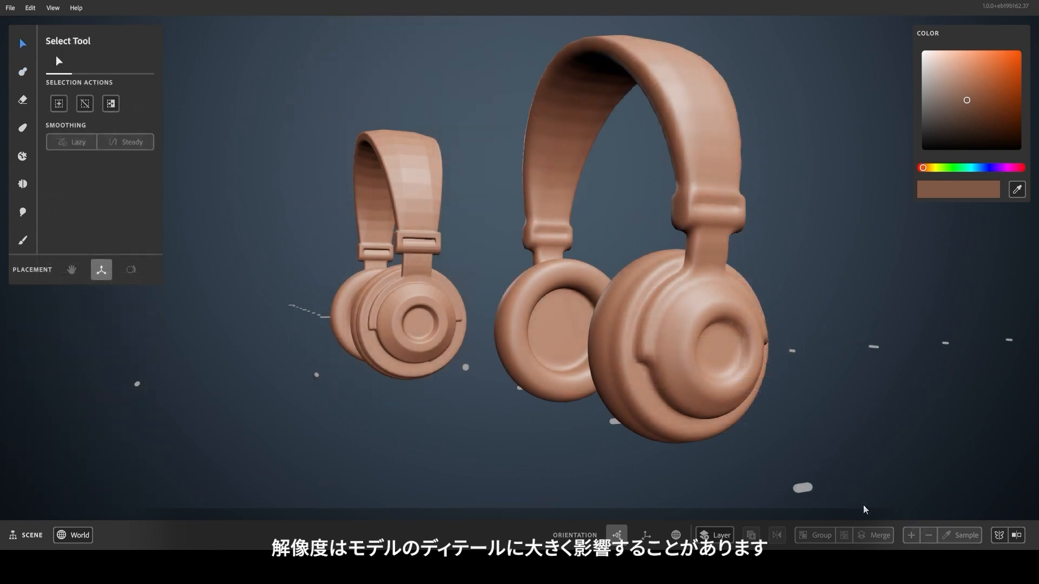
mouse_move(911, 536)
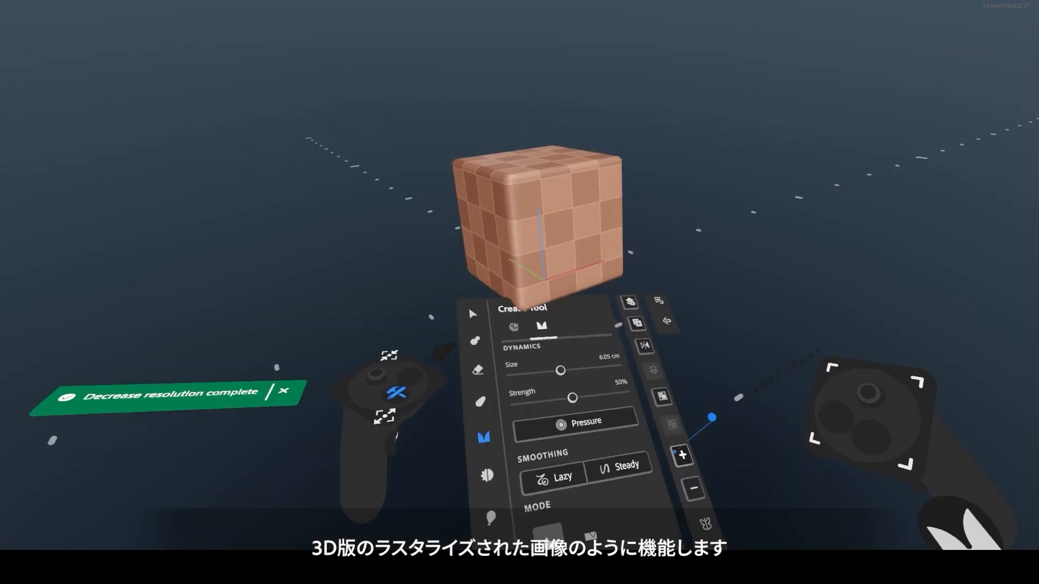
Lower the cube's voxel resolution four times with the − button.
click(688, 463)
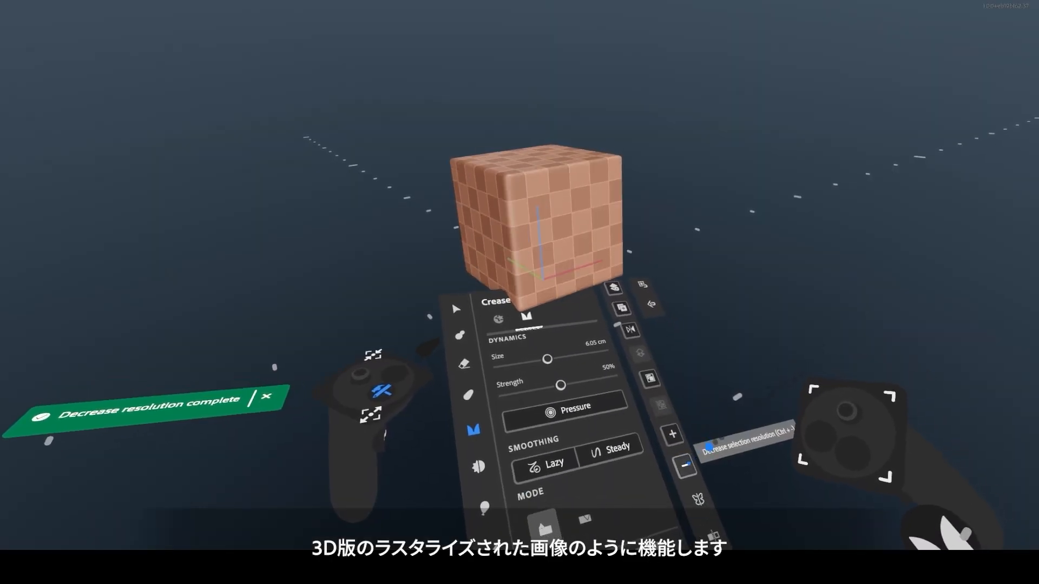
click(686, 464)
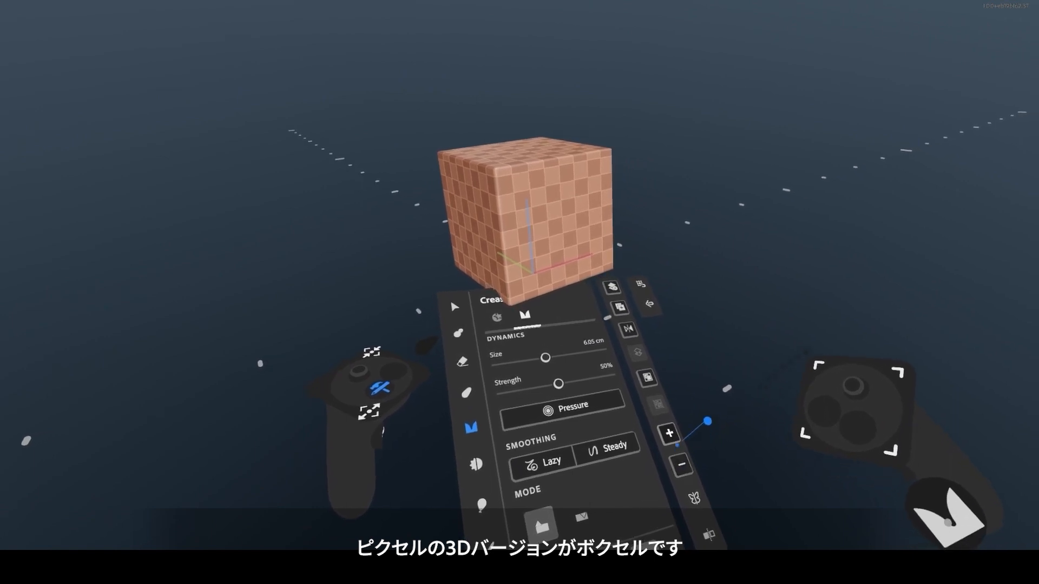
click(683, 463)
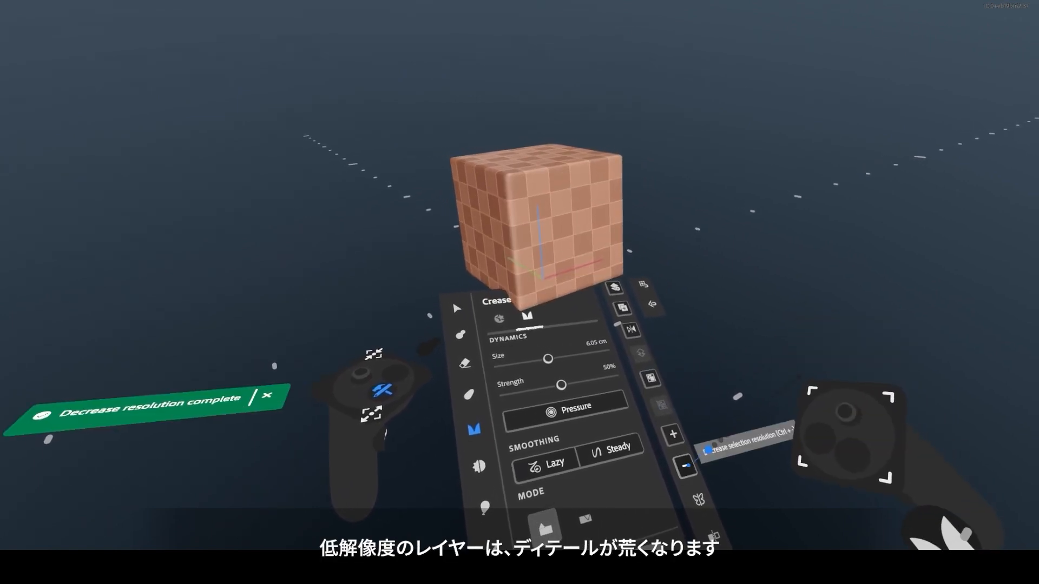
click(684, 464)
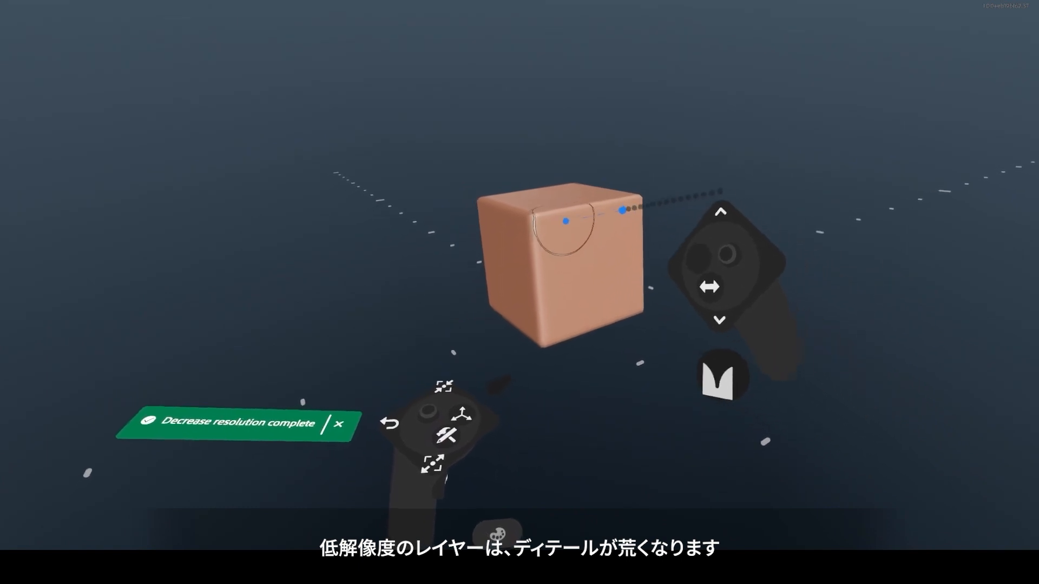
Crease blocky ridges on the cube's front and top, then raise the new cube's resolution.
mouse_move(567, 218)
mouse_down()
mouse_move(572, 273)
mouse_move(579, 213)
mouse_up()
middle_drag(579, 213, 554, 257)
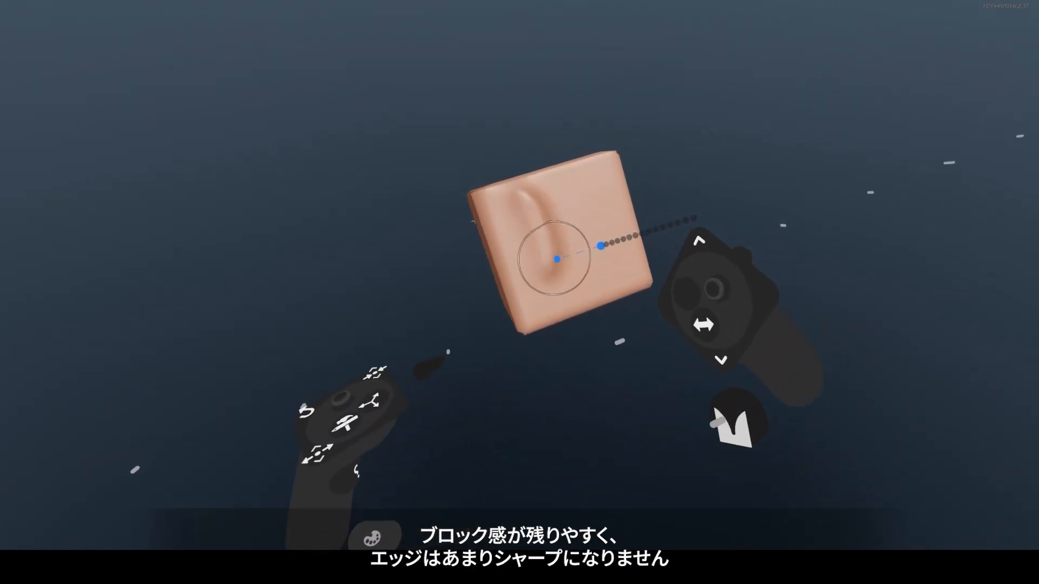
mouse_move(554, 257)
mouse_down()
mouse_move(600, 213)
mouse_move(562, 257)
mouse_up()
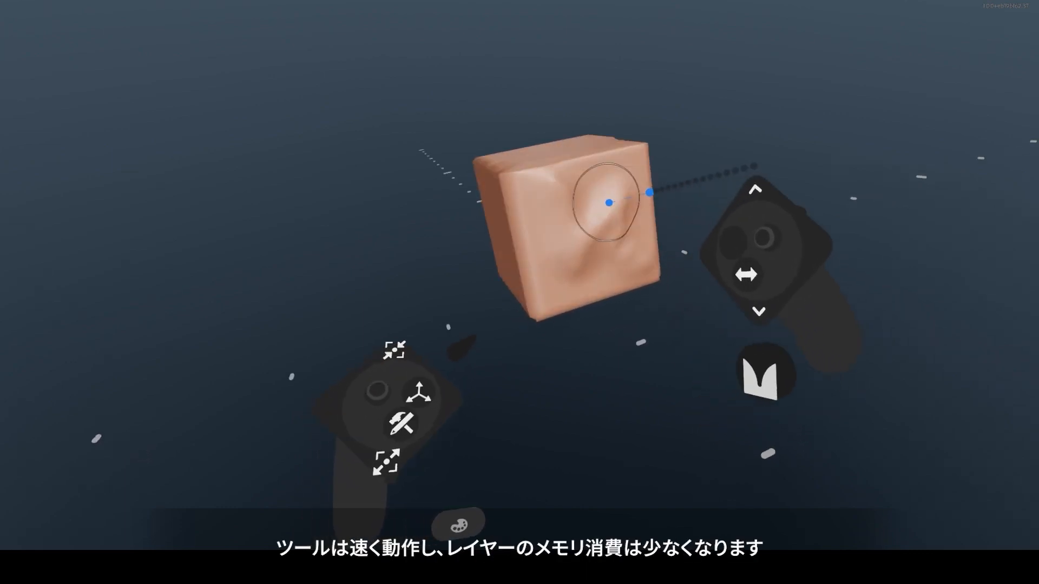
middle_drag(609, 202, 595, 202)
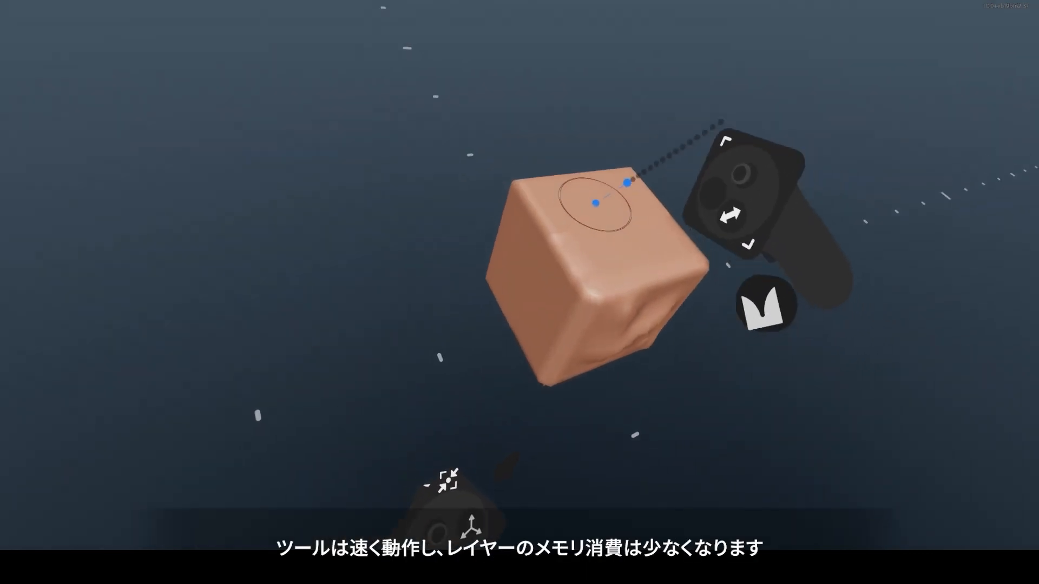
mouse_move(596, 202)
mouse_down()
mouse_move(665, 249)
mouse_move(636, 243)
mouse_up()
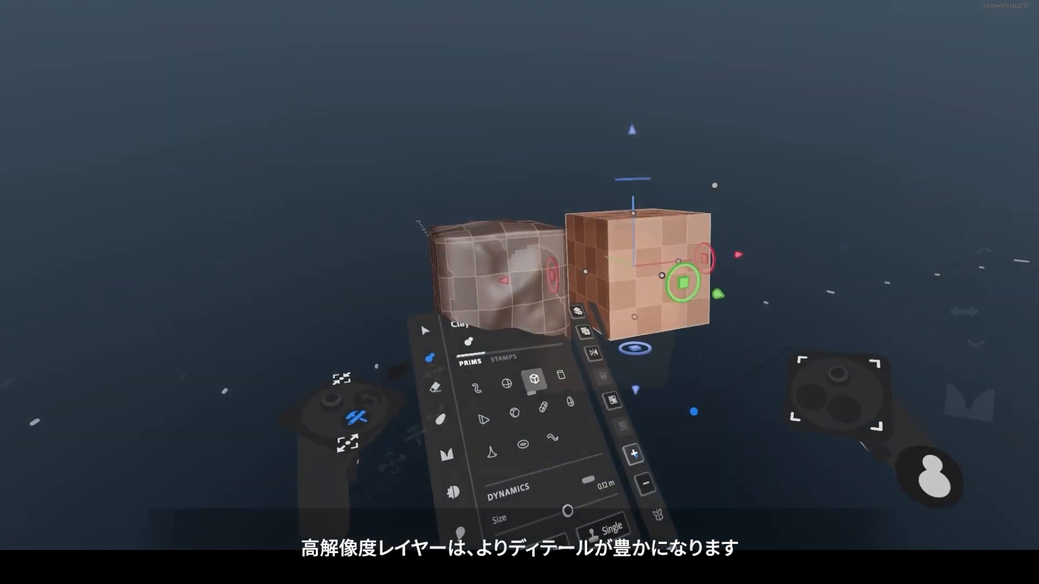
click(634, 453)
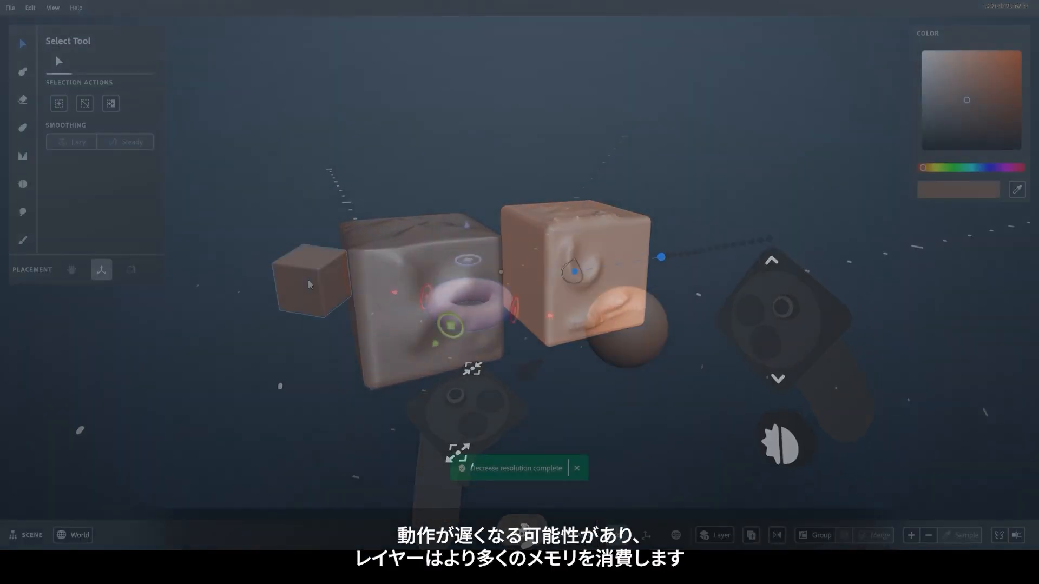
Select the small cube and preview the cube, torus and sphere voxel grids via +.
click(309, 282)
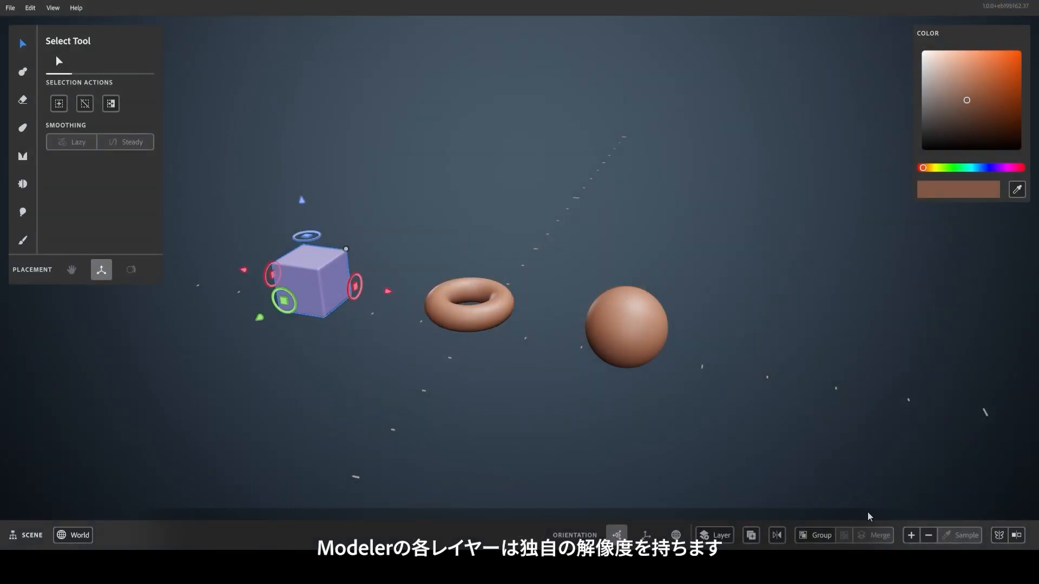
mouse_move(914, 533)
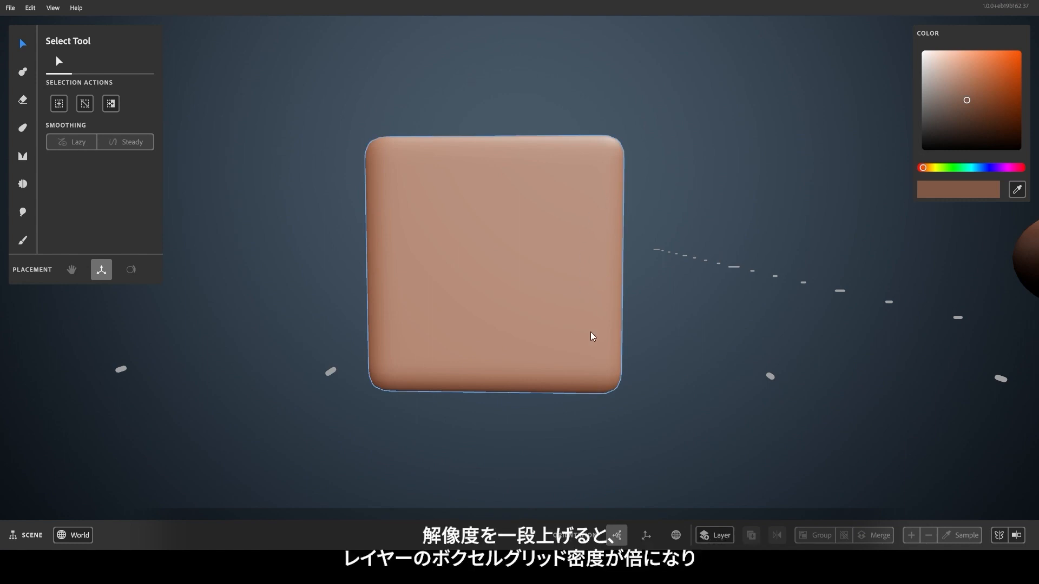
Select the cube, raise its voxel resolution twice, and orbit to see its top and side.
click(597, 359)
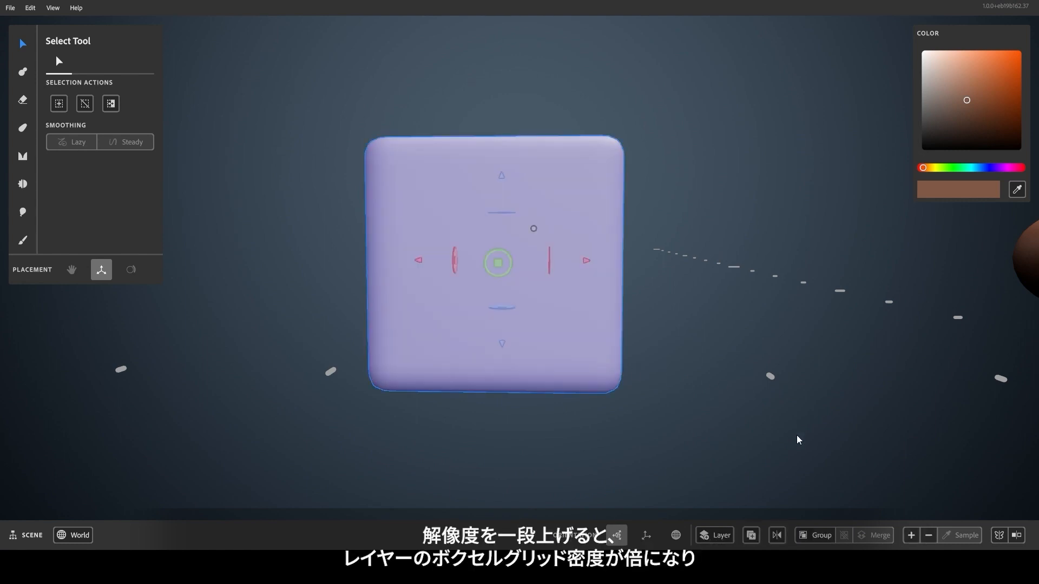
click(910, 535)
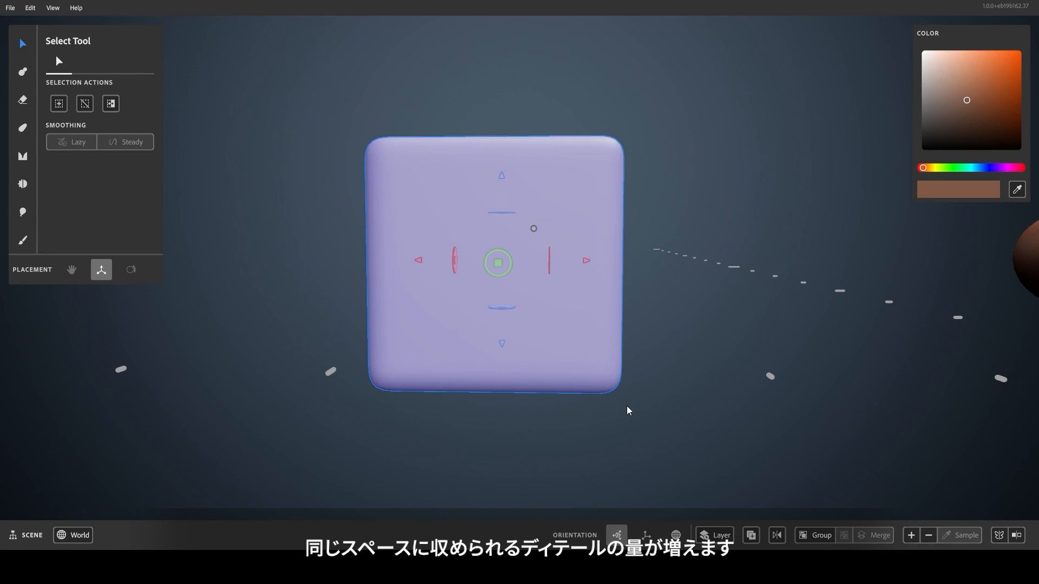
mouse_move(912, 536)
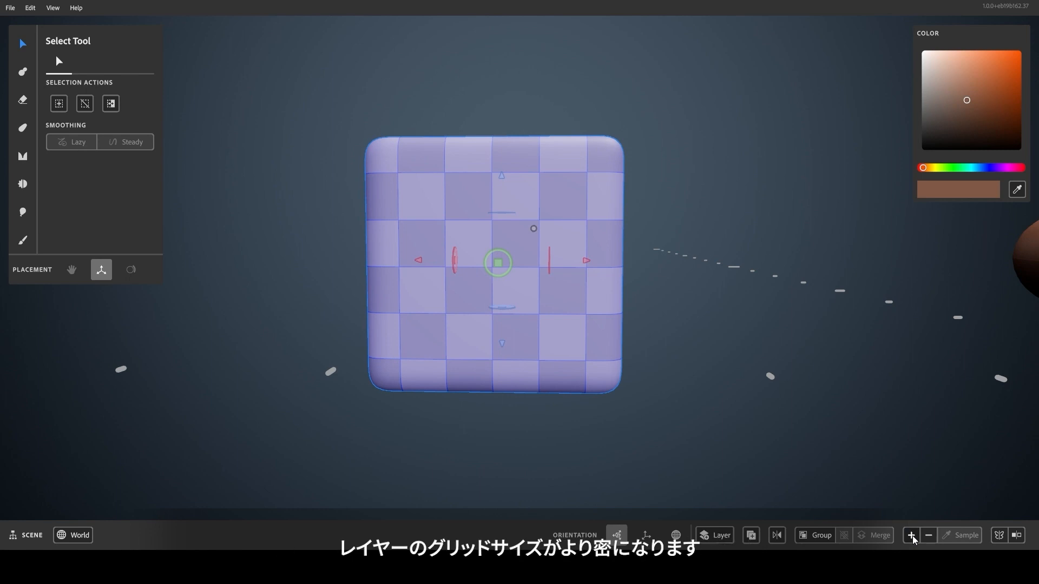
click(912, 536)
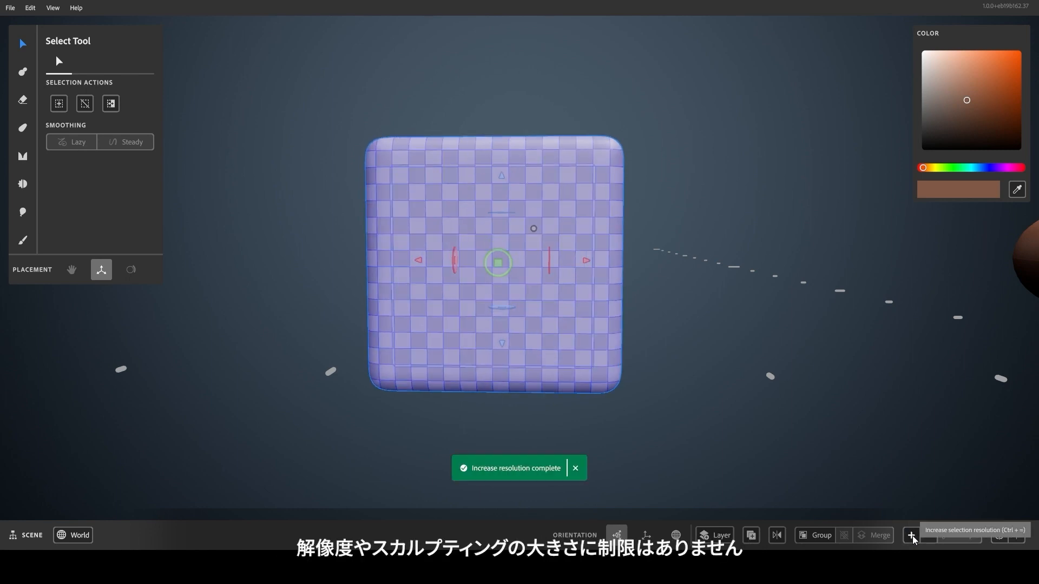
right_drag(398, 417, 492, 493)
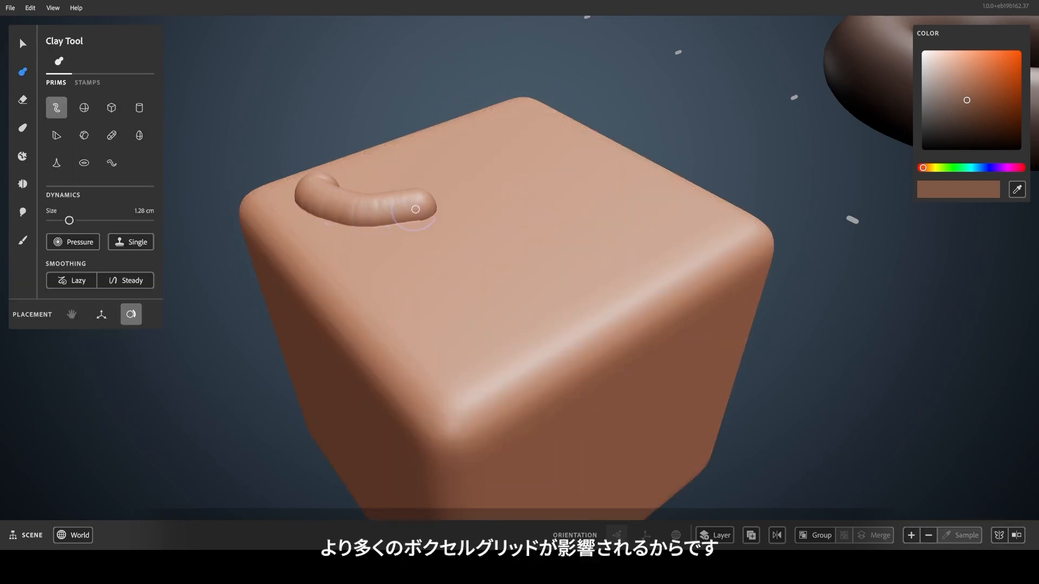
Draw a winding S-shaped clay tube across the cube's top and switch to the Smooth Tool.
mouse_move(585, 201)
mouse_down()
mouse_move(501, 268)
mouse_move(604, 284)
mouse_up()
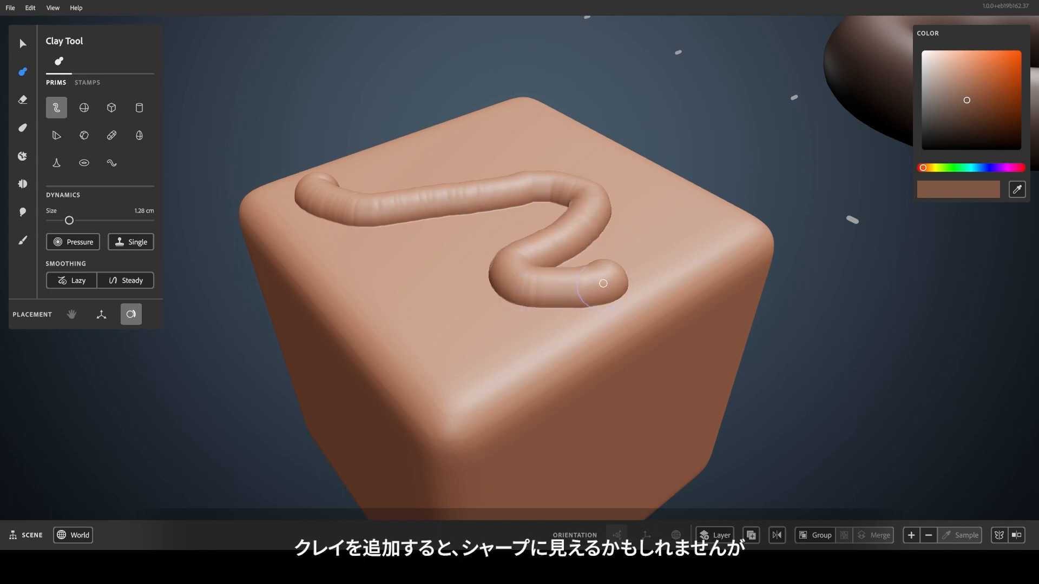
drag(642, 182, 641, 178)
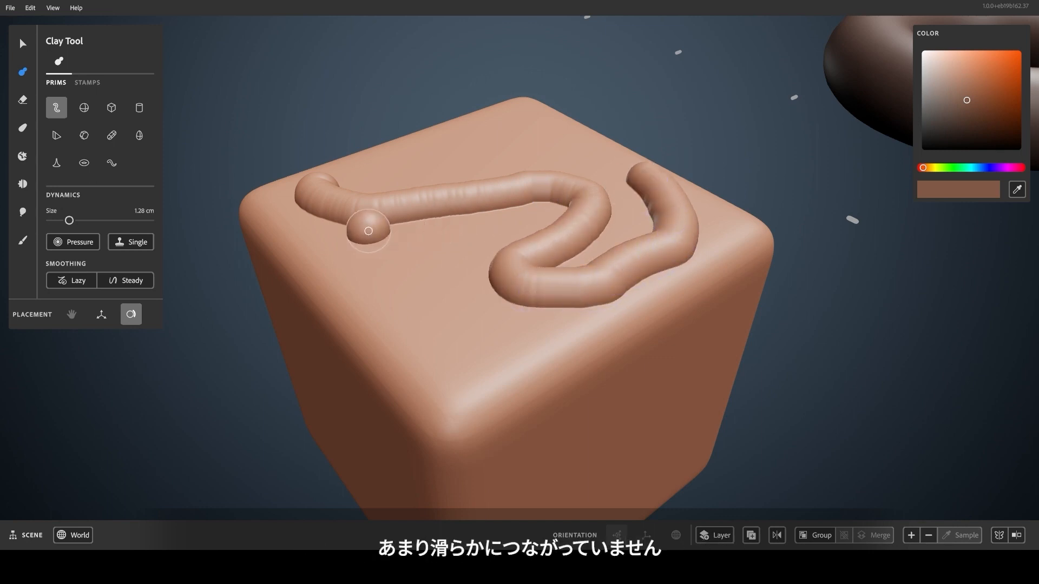
key(s)
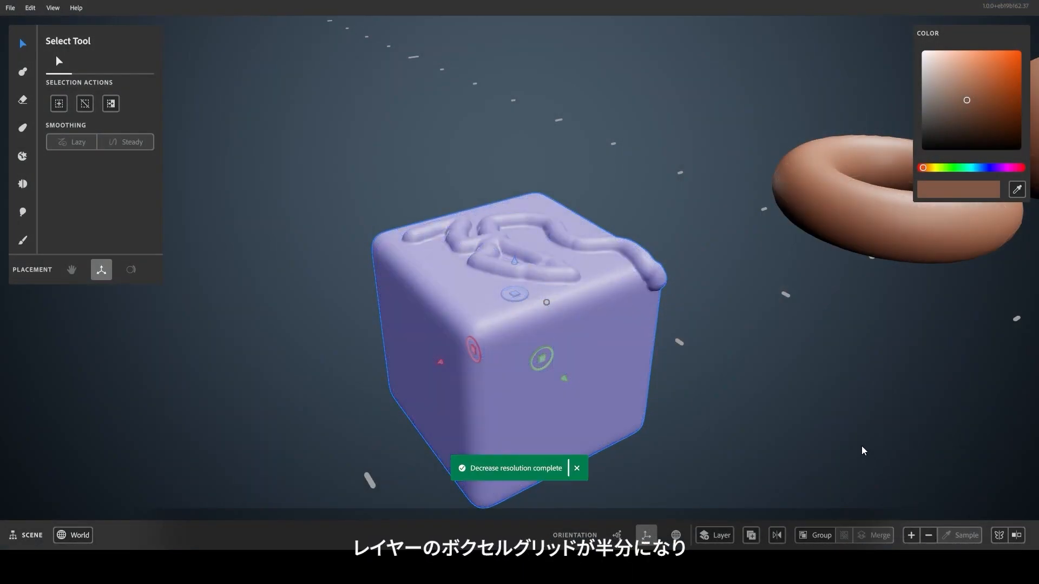
Zoom in on the reduced-resolution cube and preview its voxel grid from the + button.
scroll(692, 314, up, 3)
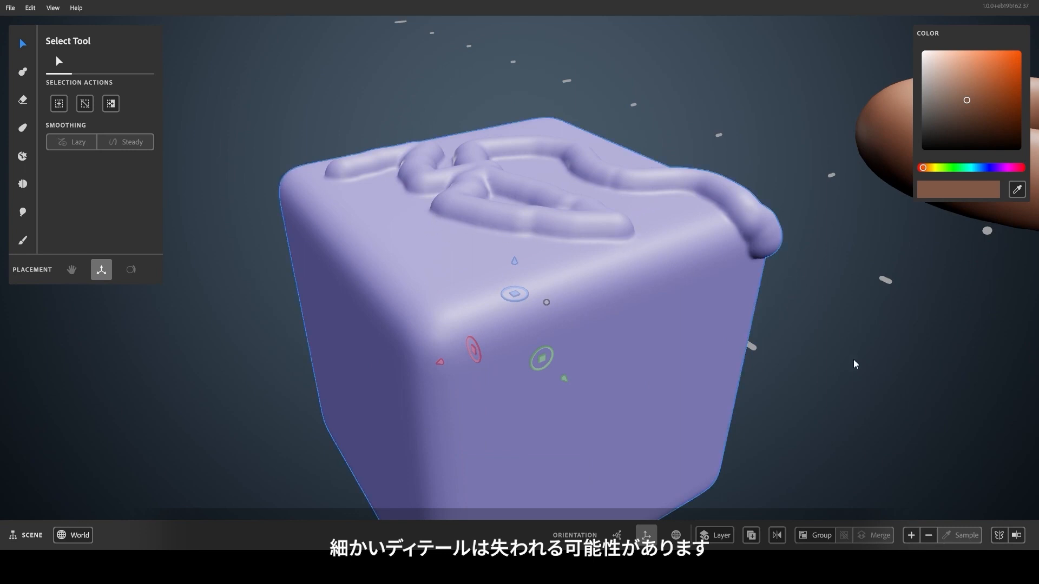
mouse_move(915, 535)
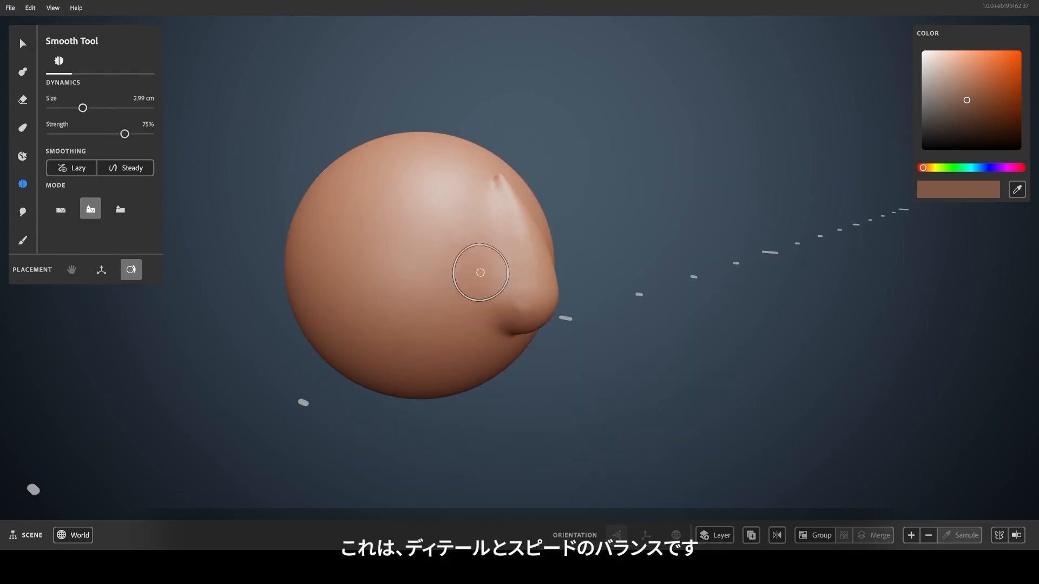
Zoom in and orbit around the clay head to inspect the smoothed nose from side and front.
scroll(498, 364, up, 3)
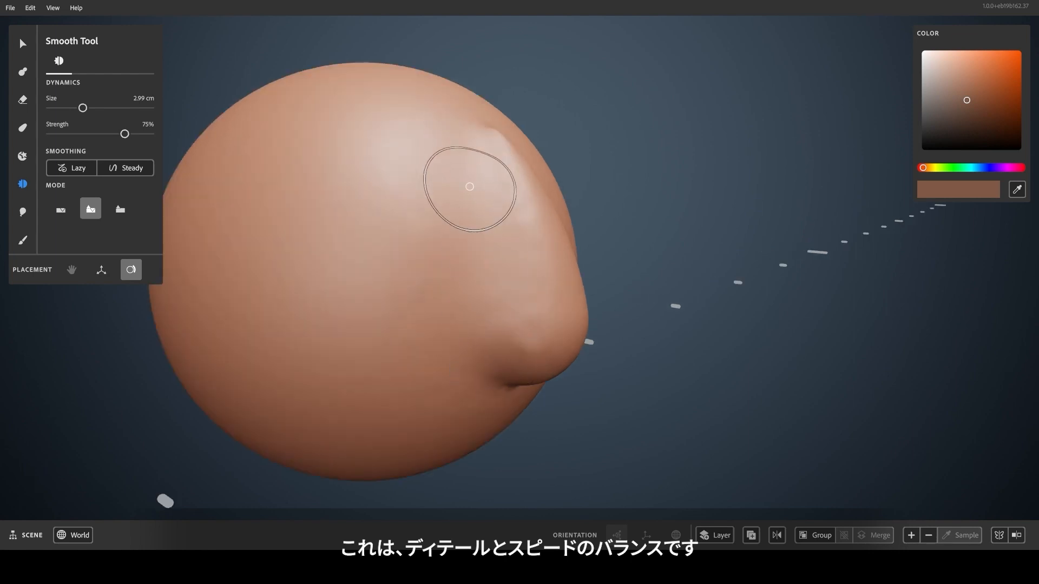
middle_drag(464, 404, 340, 384)
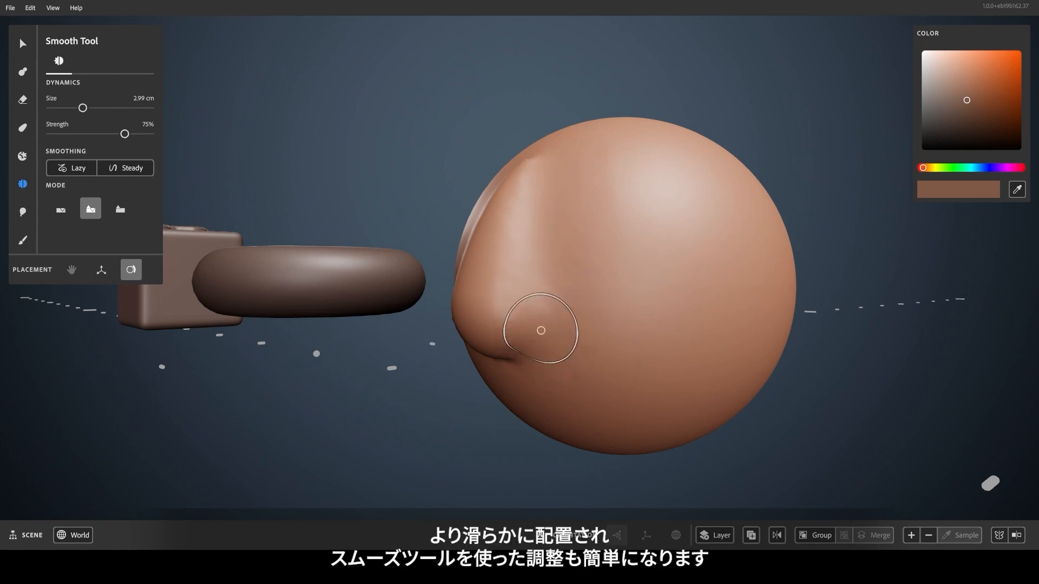
middle_drag(556, 384, 813, 416)
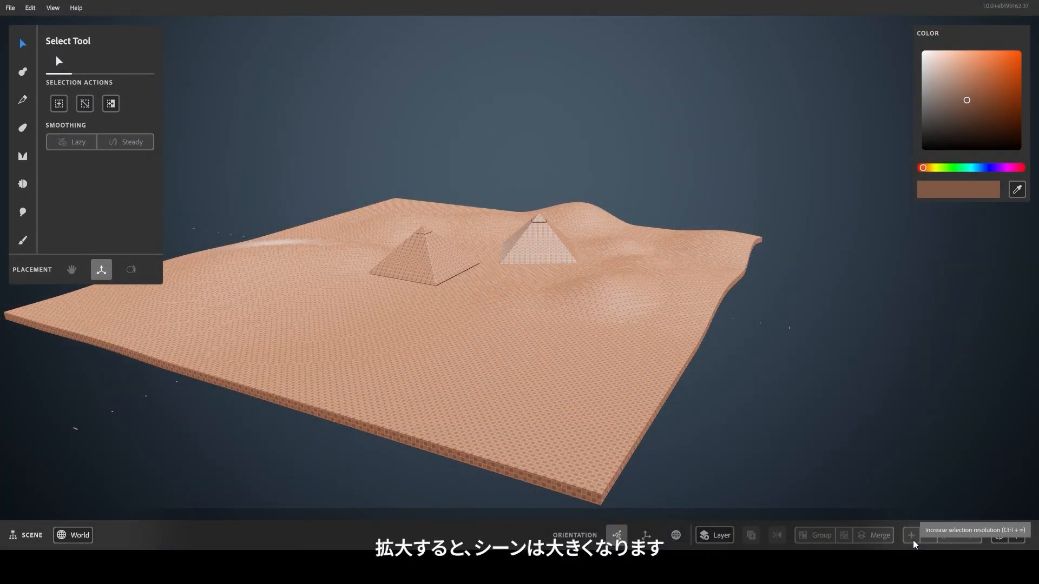
Frame the left pyramid, show its voxel grid with the − button, and switch to the Crease Tool.
scroll(514, 360, up, 8)
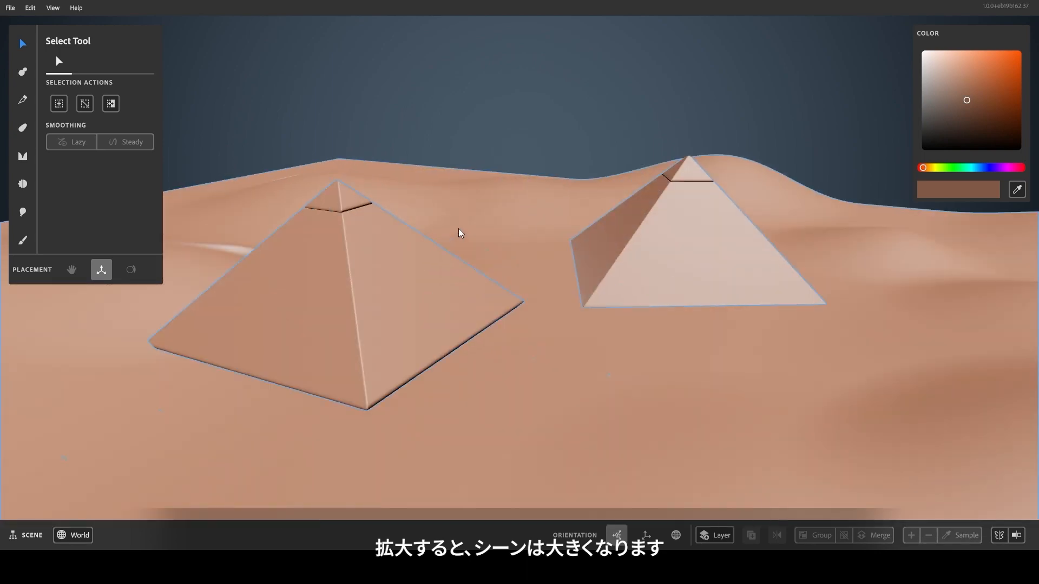
scroll(459, 228, up, 3)
alt+middle_drag(459, 228, 615, 261)
alt+drag(618, 261, 566, 260)
scroll(565, 261, up, 8)
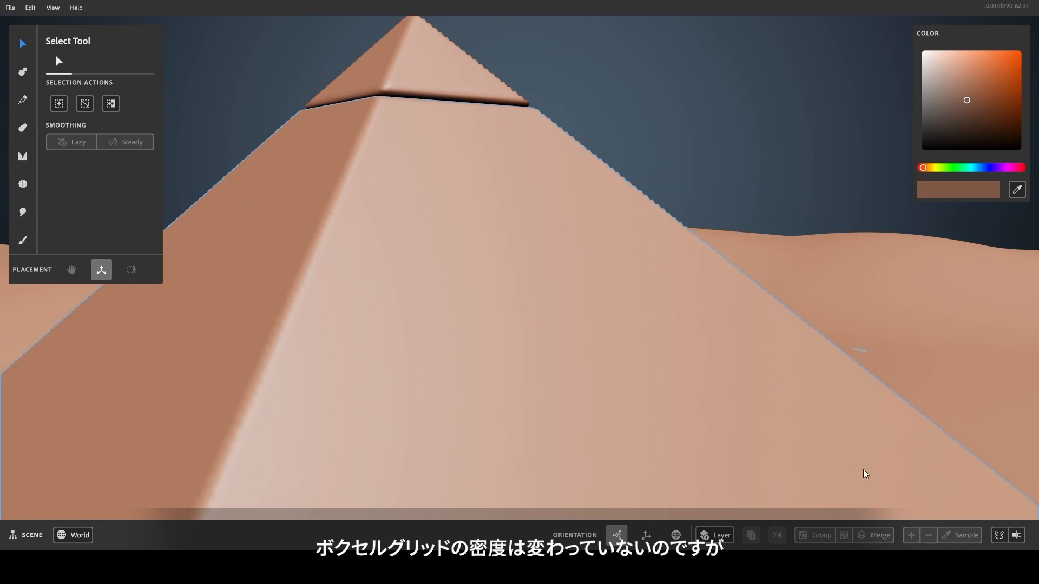
click(930, 534)
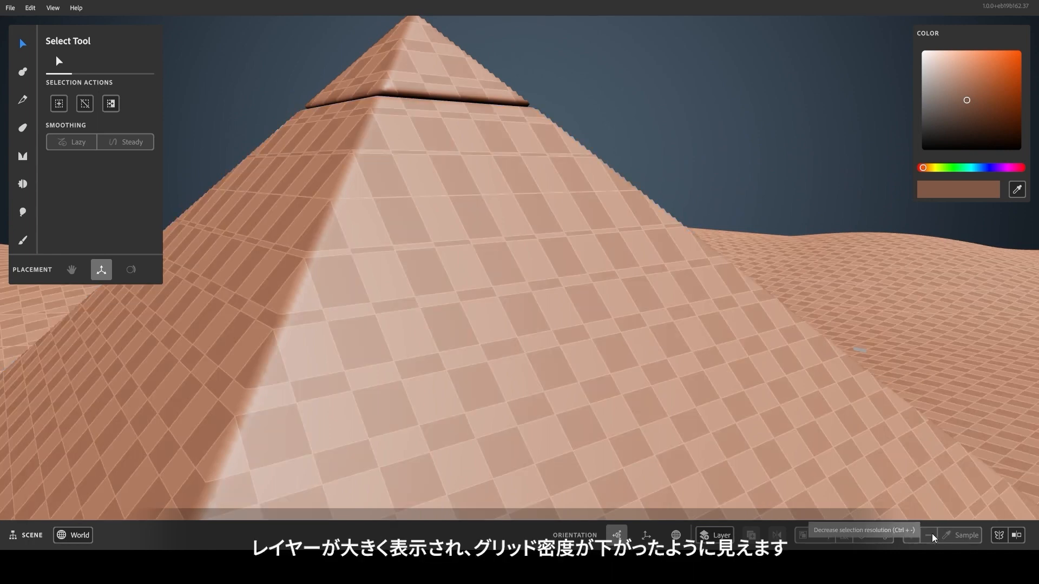
key(5)
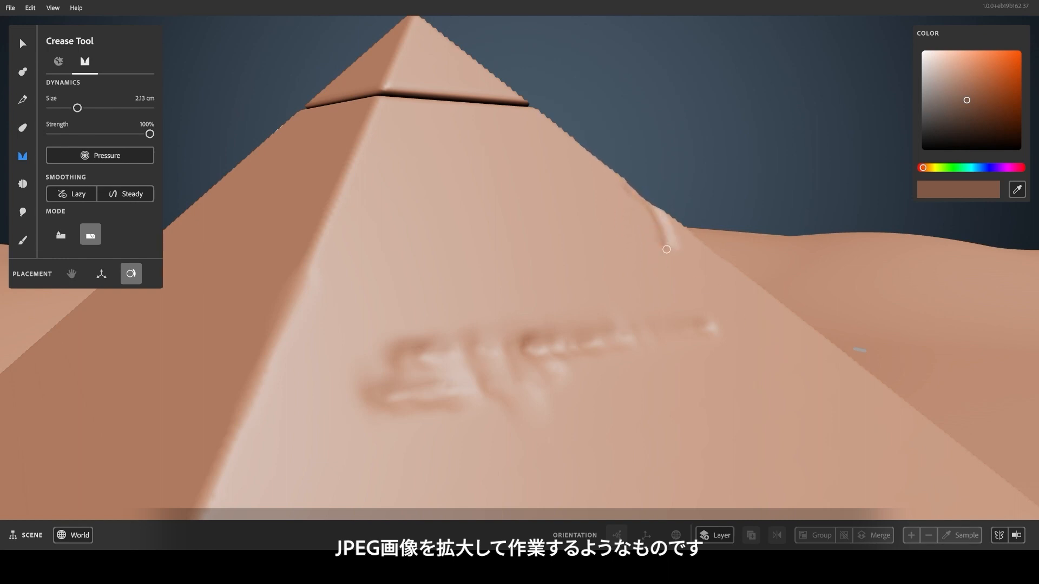
Carve a crease groove down the left pyramid's right edge and zoom out over the terrain.
drag(654, 222, 671, 311)
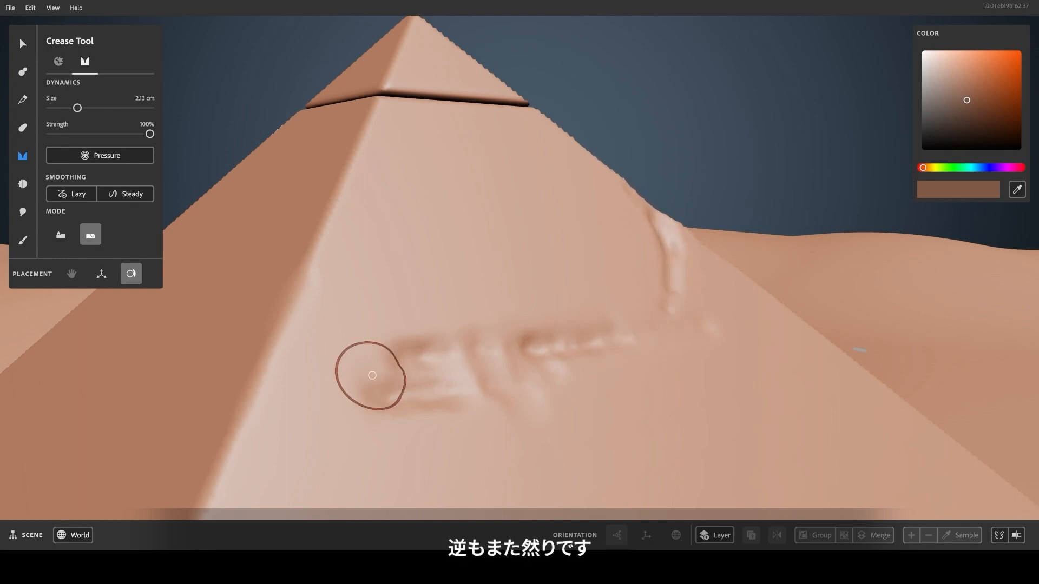
scroll(546, 373, down, 5)
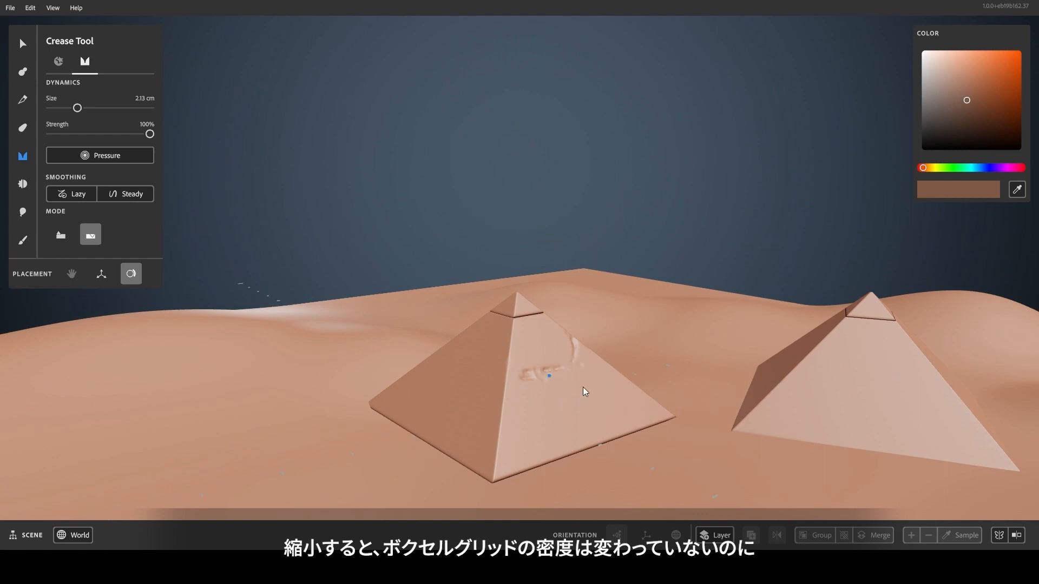
scroll(584, 390, down, 10)
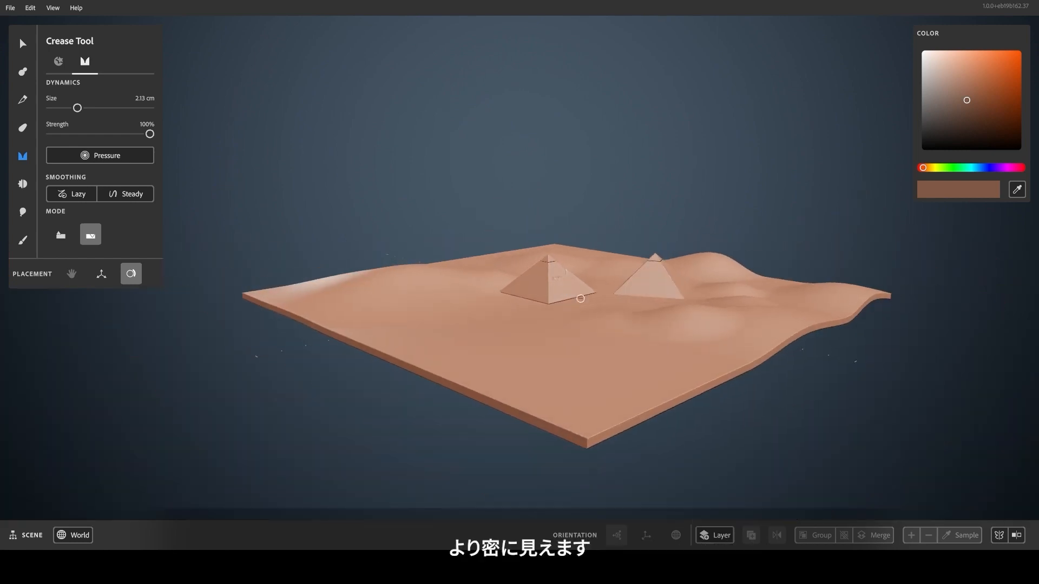
scroll(579, 299, up, 5)
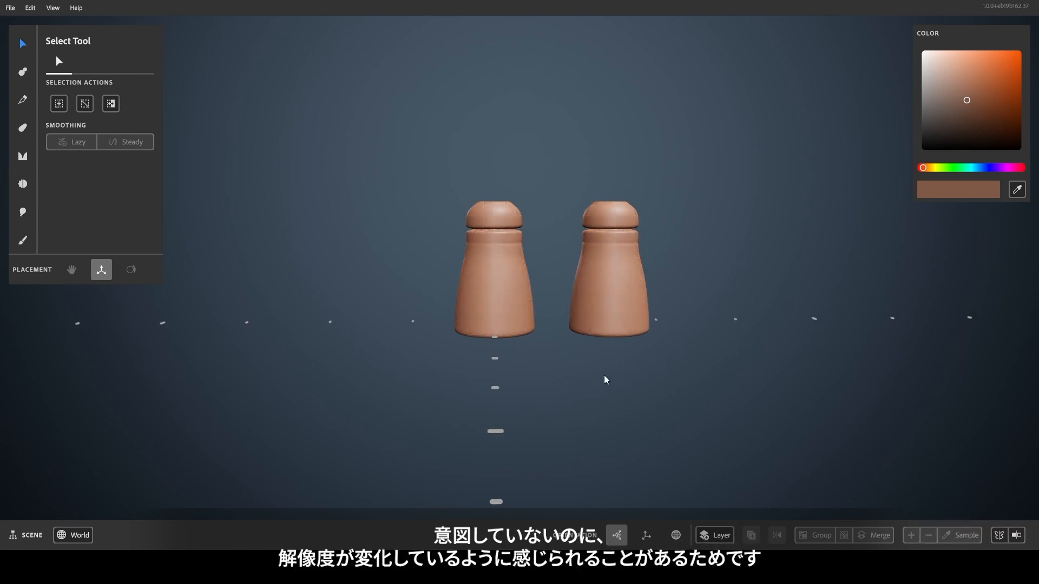
Scale the left bottle down to a tiny fraction of its size and lower it slightly.
click(530, 327)
drag(525, 235, 503, 263)
drag(494, 188, 493, 228)
click(905, 489)
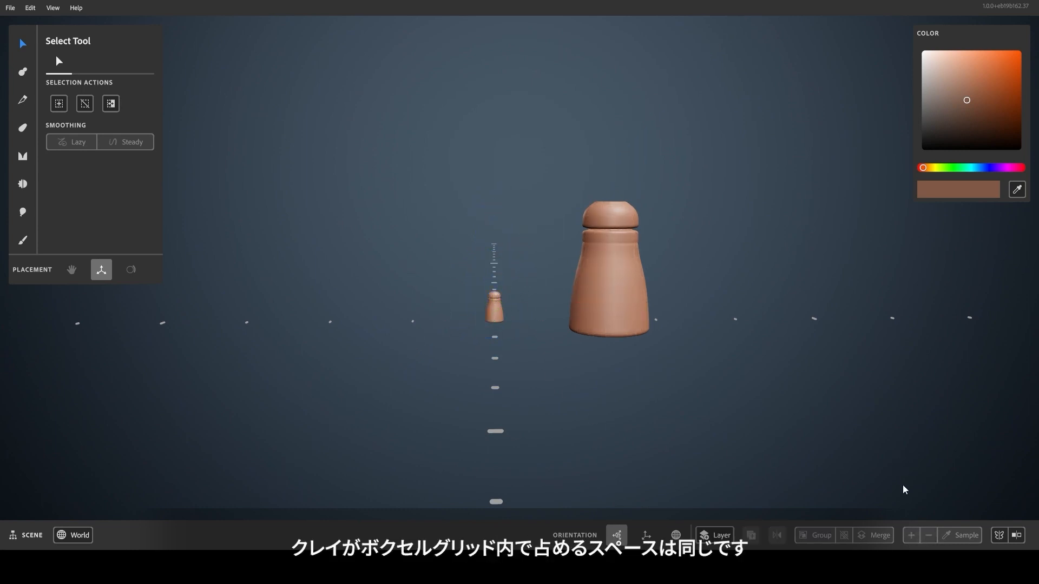
mouse_move(908, 538)
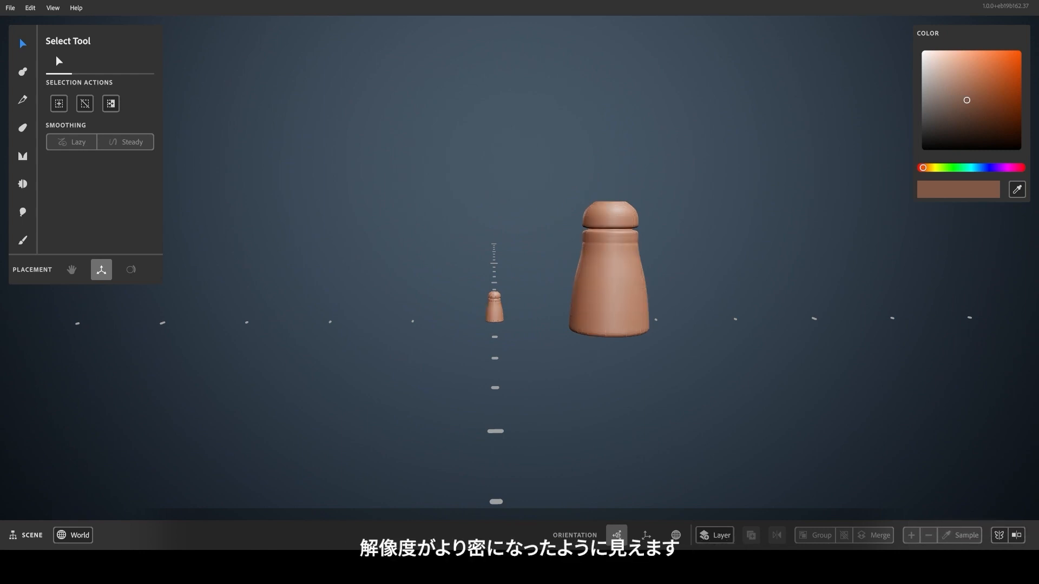
Warp the tiny bottle's top to the right, then select the large bottle.
key(w)
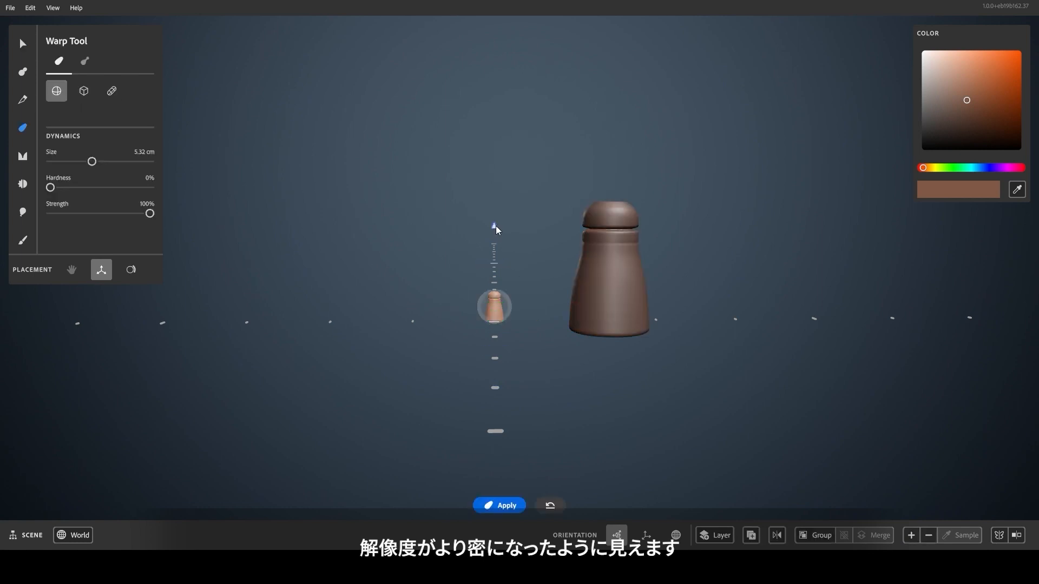
drag(573, 292, 592, 293)
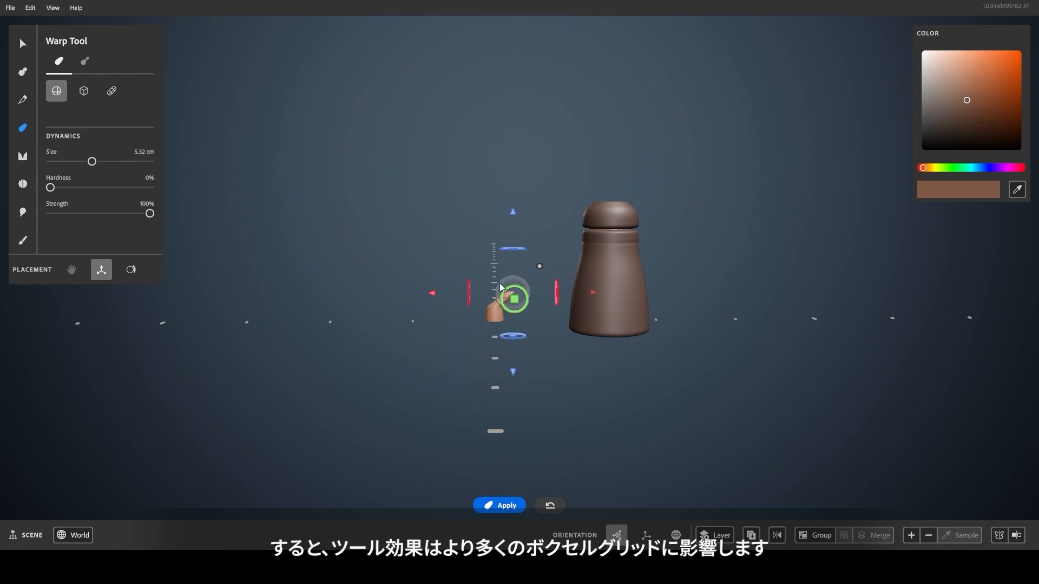
key(v)
click(612, 324)
Test a 0.17 m warp bend on the large bottle's cap, undo it, and reselect the tiny bottle.
key(w)
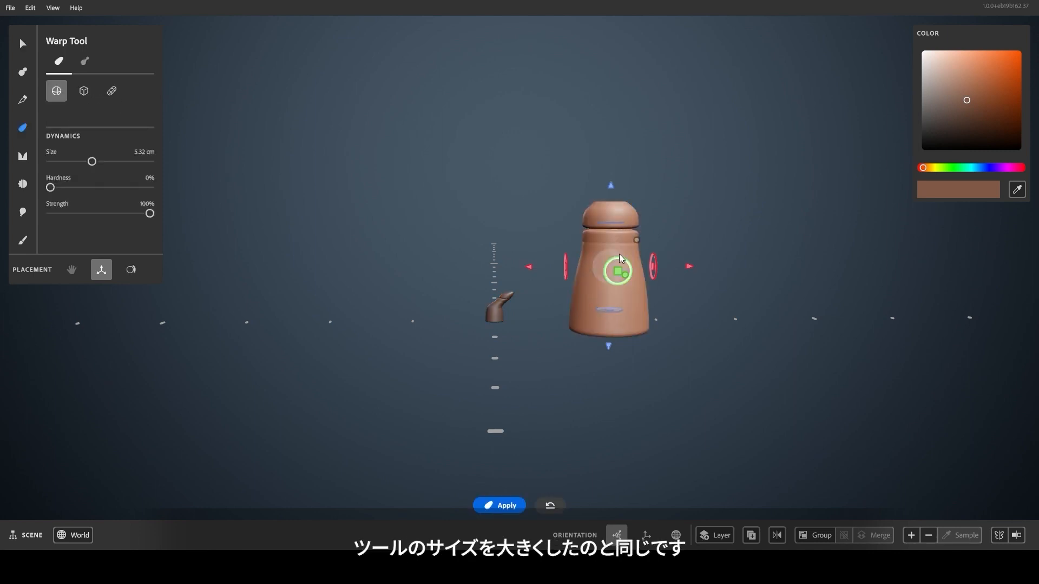
drag(636, 239, 741, 204)
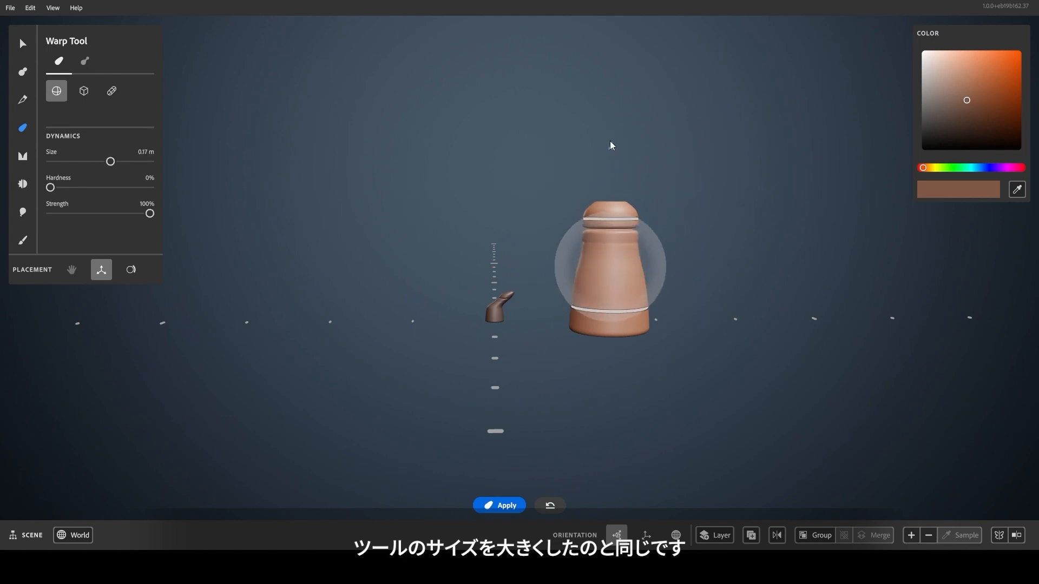
drag(611, 142, 613, 98)
drag(731, 218, 815, 227)
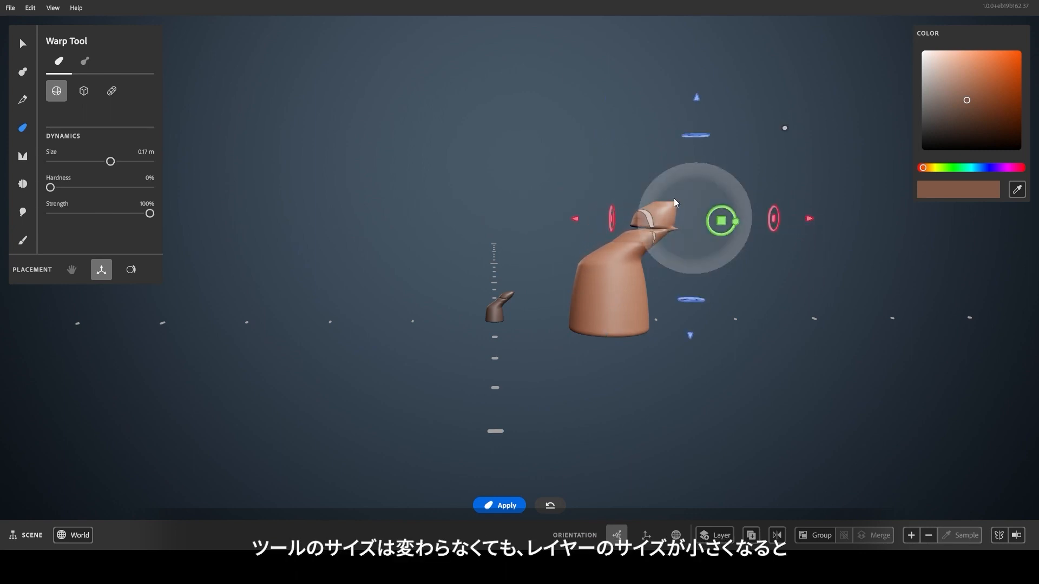
key(ctrl+z)
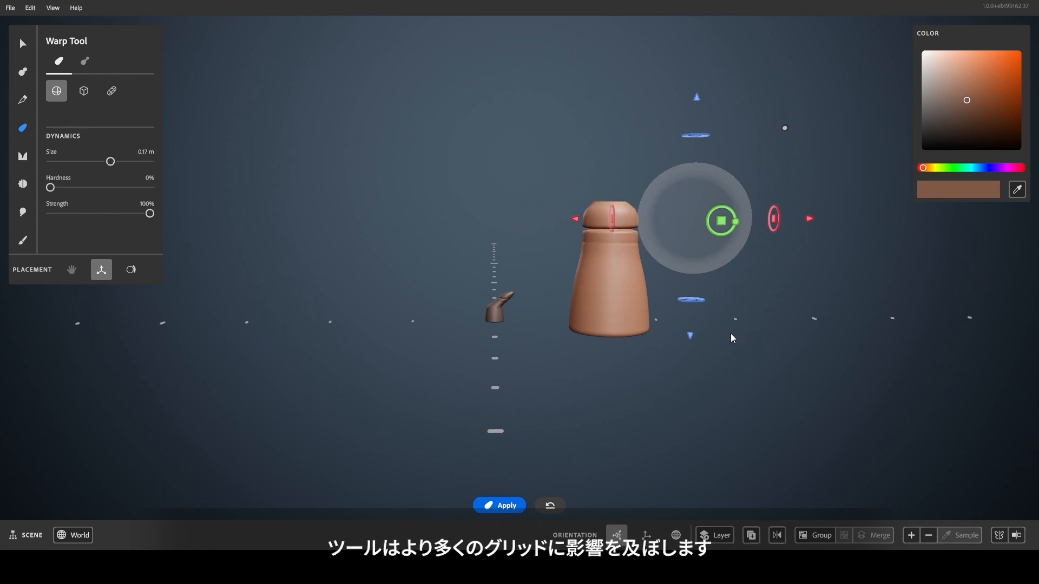
click(22, 44)
click(493, 312)
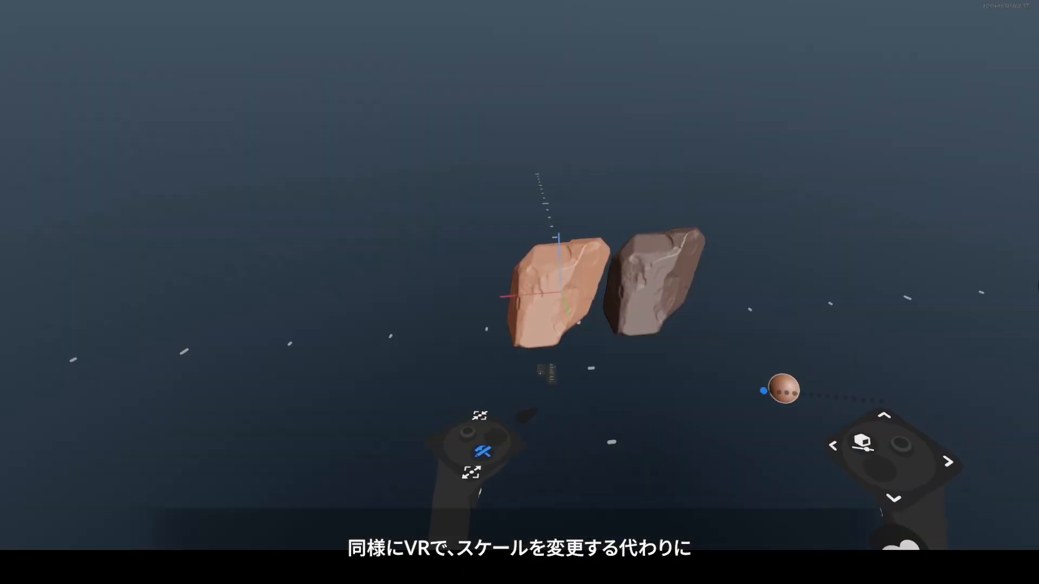
Scale the left rock far larger than the darker rock and bring up the layer actions list.
click(574, 391)
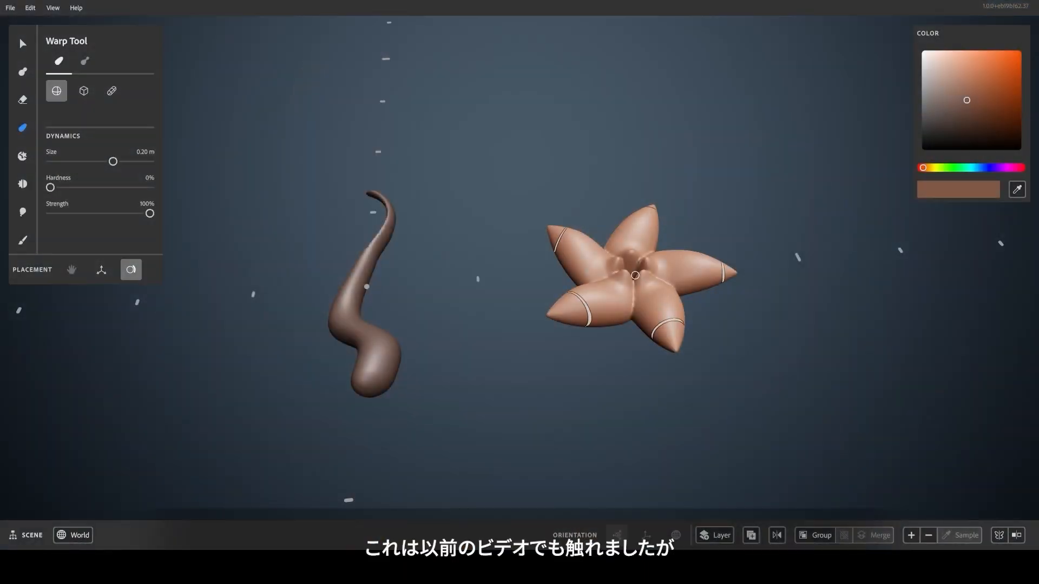
right_click(729, 217)
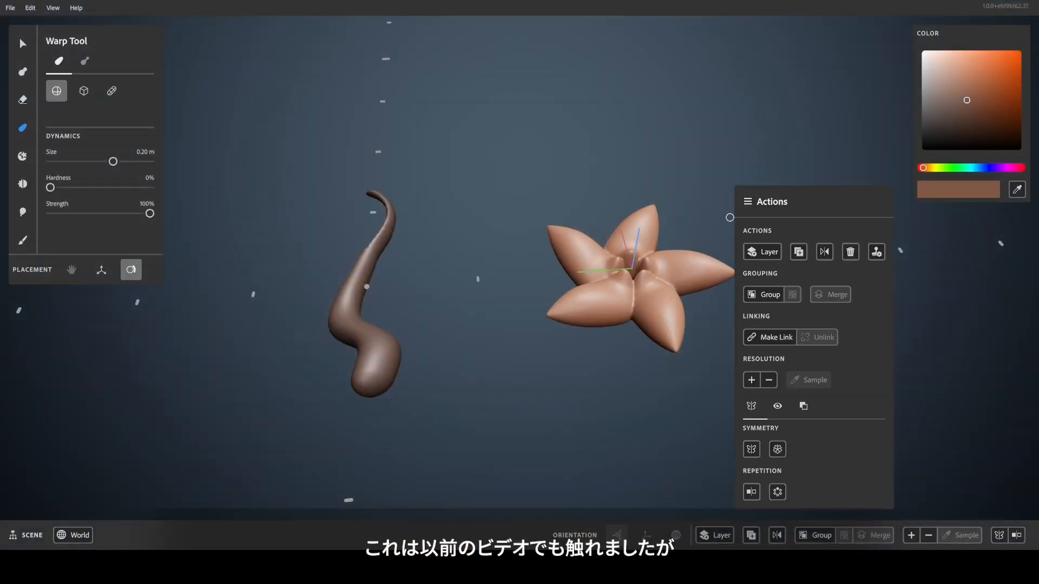
Add a new sphere layer and raise it to the flower's top petal.
click(751, 252)
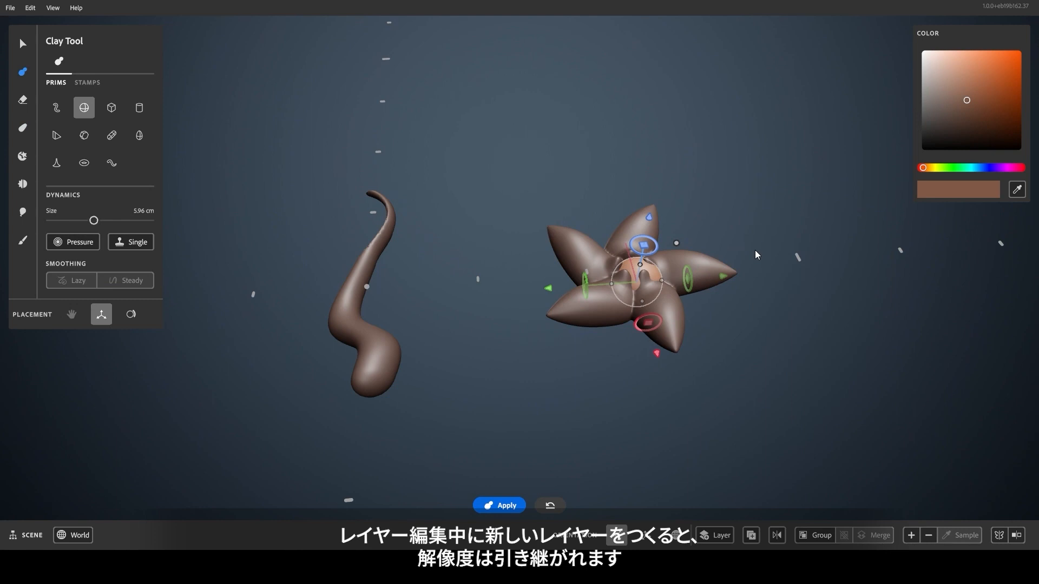
drag(648, 194, 654, 125)
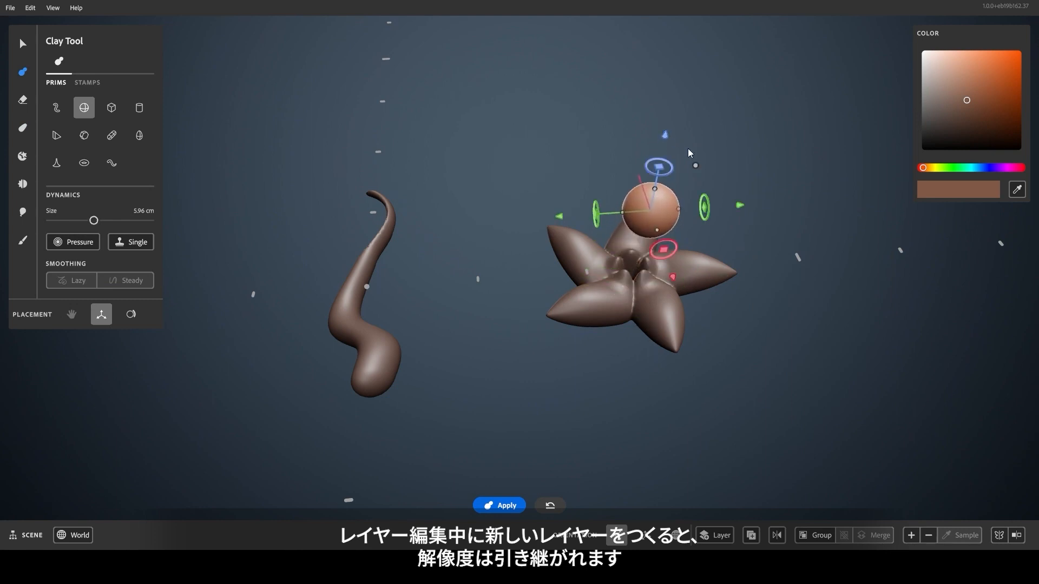
mouse_move(913, 536)
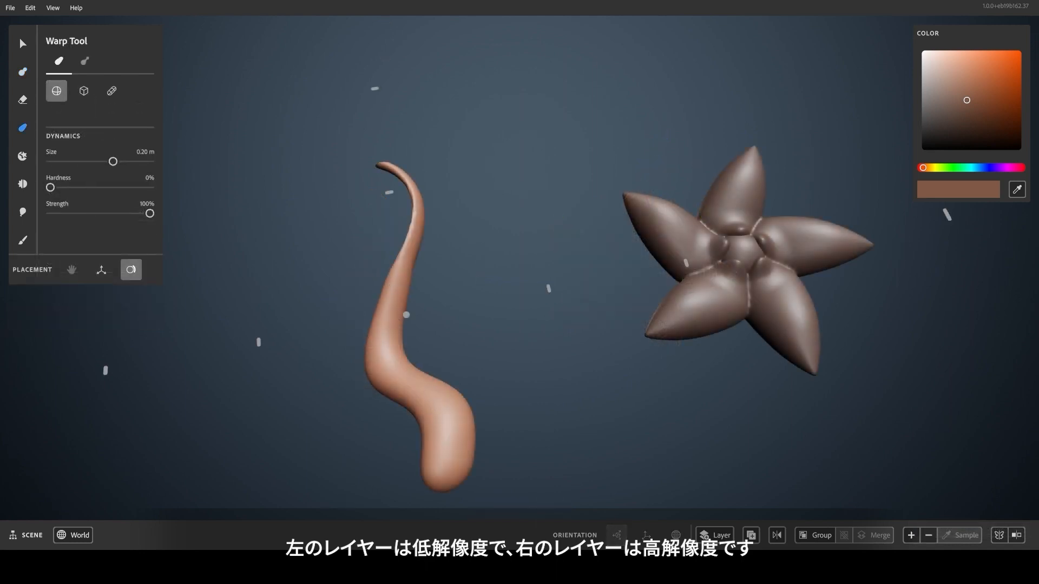
mouse_move(913, 535)
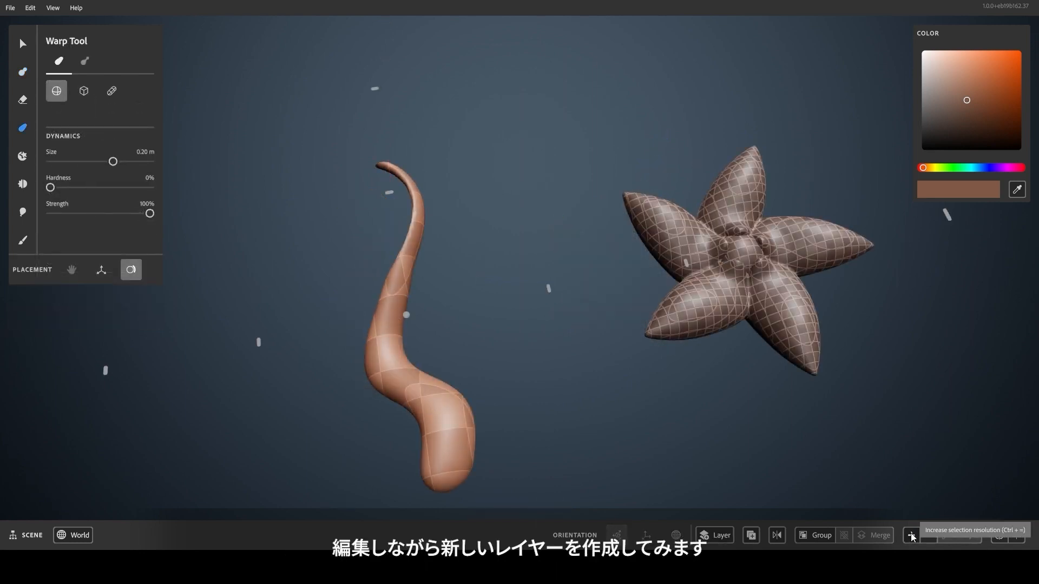
Create another new clay layer on the serpent.
right_click(364, 264)
click(392, 254)
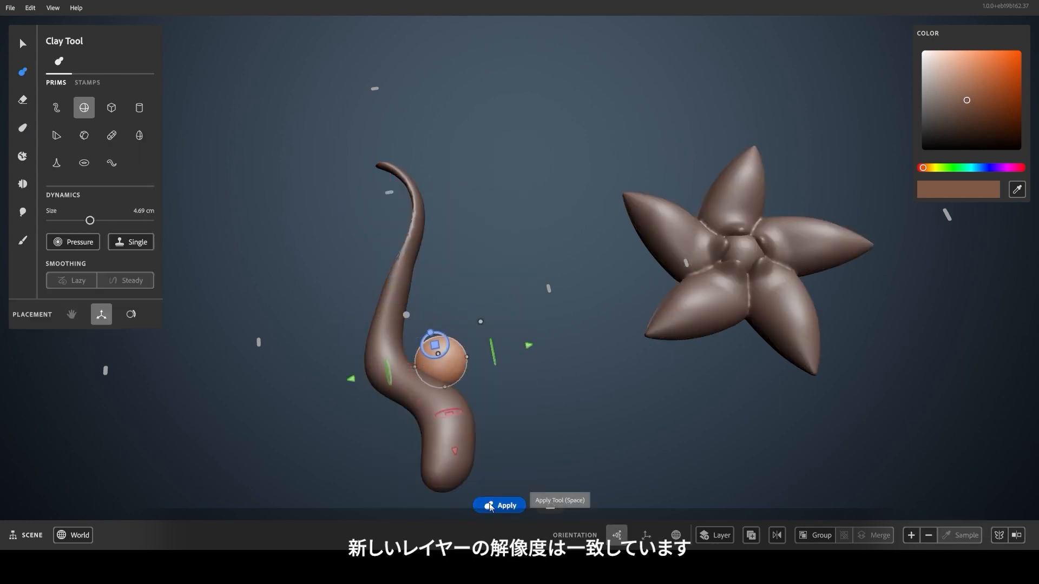
mouse_move(911, 538)
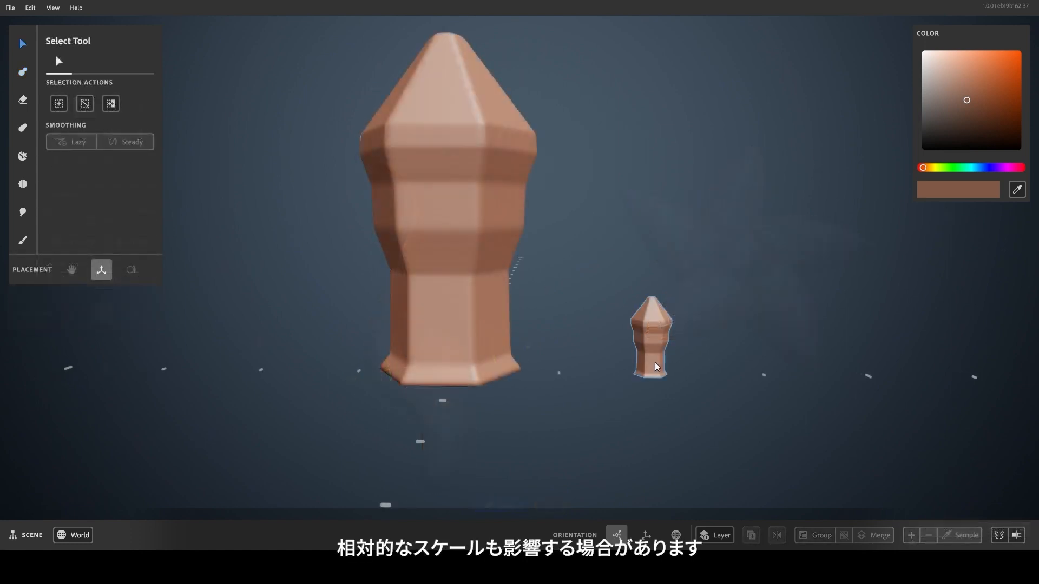
Add a new cone layer and move it to the right of the small pillar.
mouse_move(913, 538)
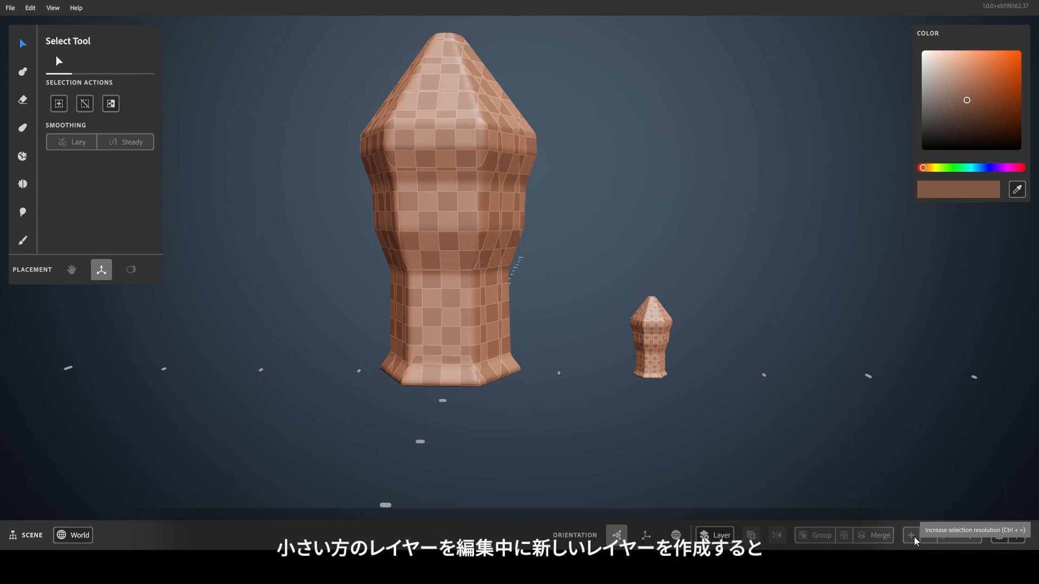
key(w)
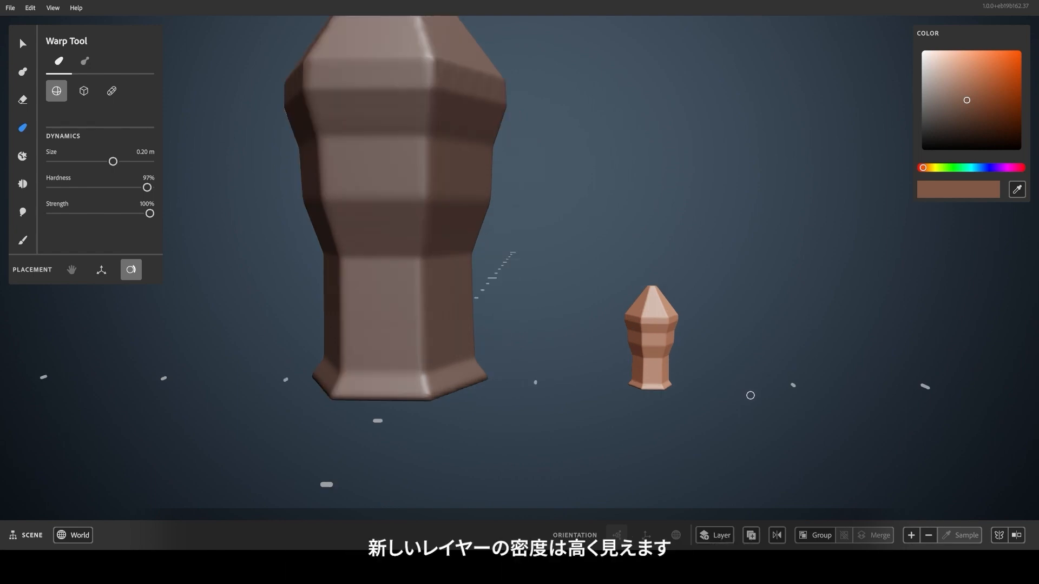
right_click(717, 355)
click(746, 253)
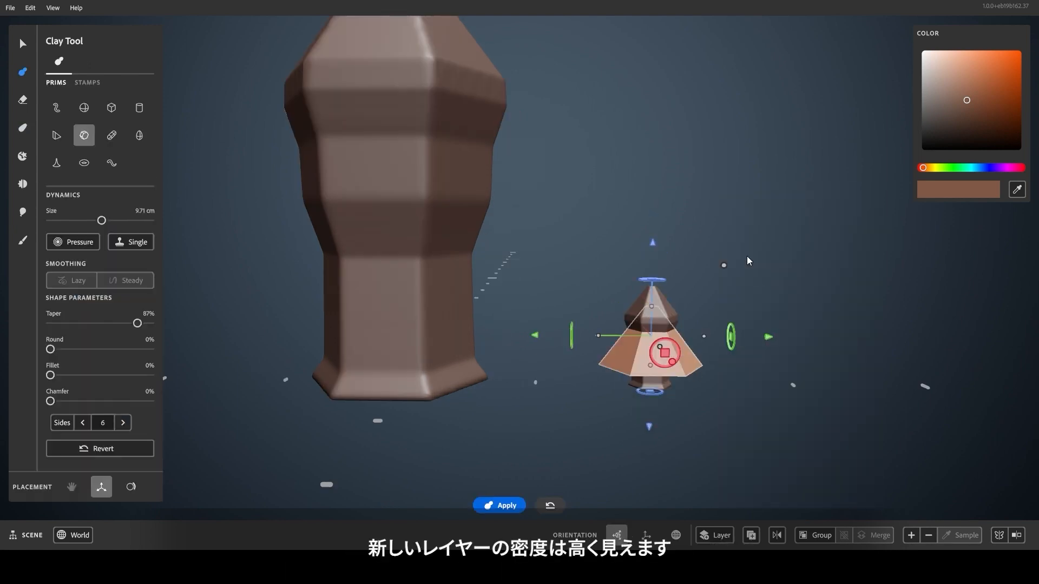
drag(737, 340, 872, 343)
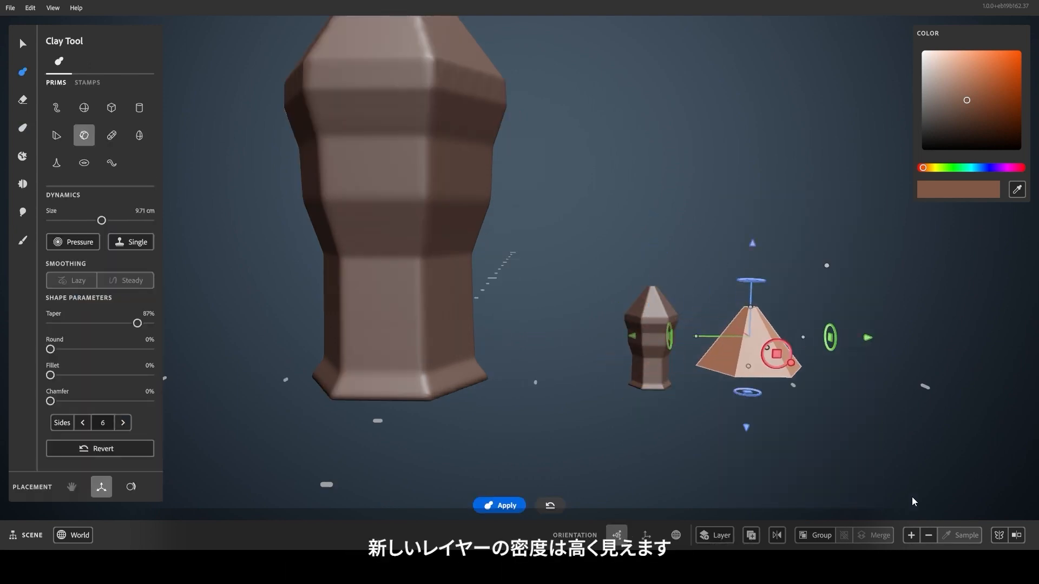
mouse_move(914, 535)
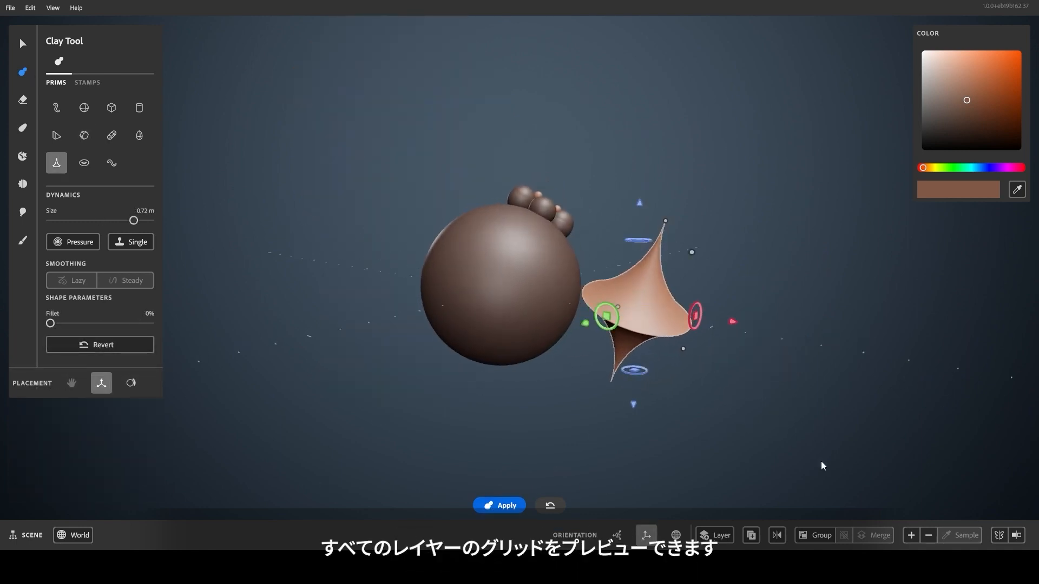
Raise the big sphere and flared shape's voxel resolution three times, then select the bubble cluster.
mouse_move(913, 530)
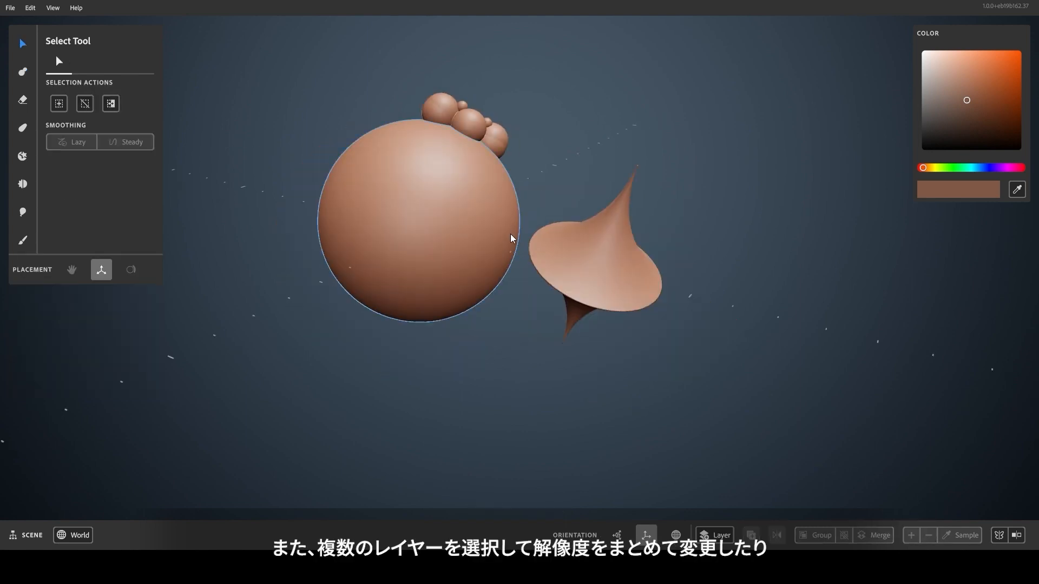
click(512, 236)
shift+click(587, 269)
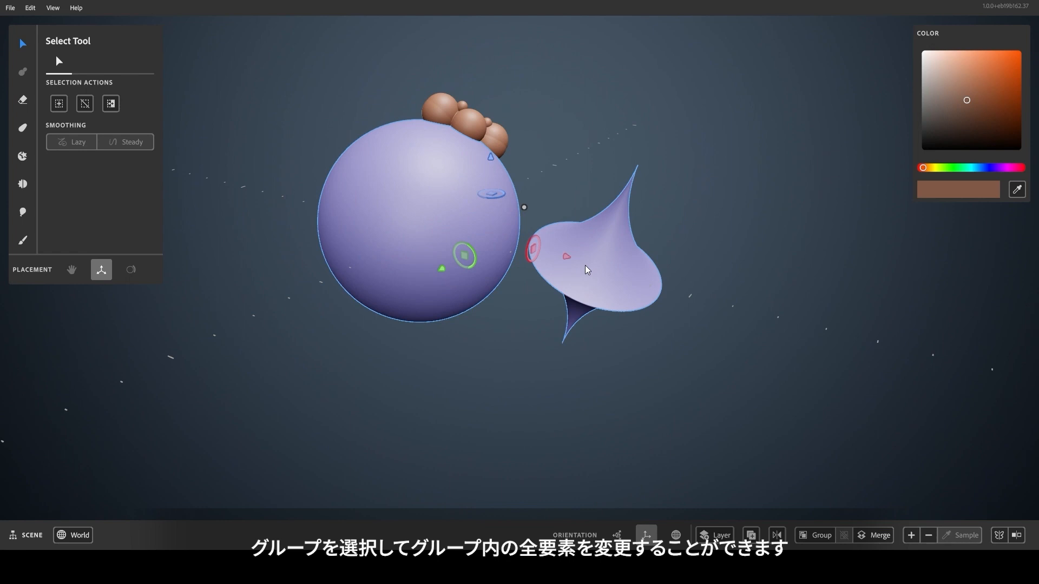
click(912, 536)
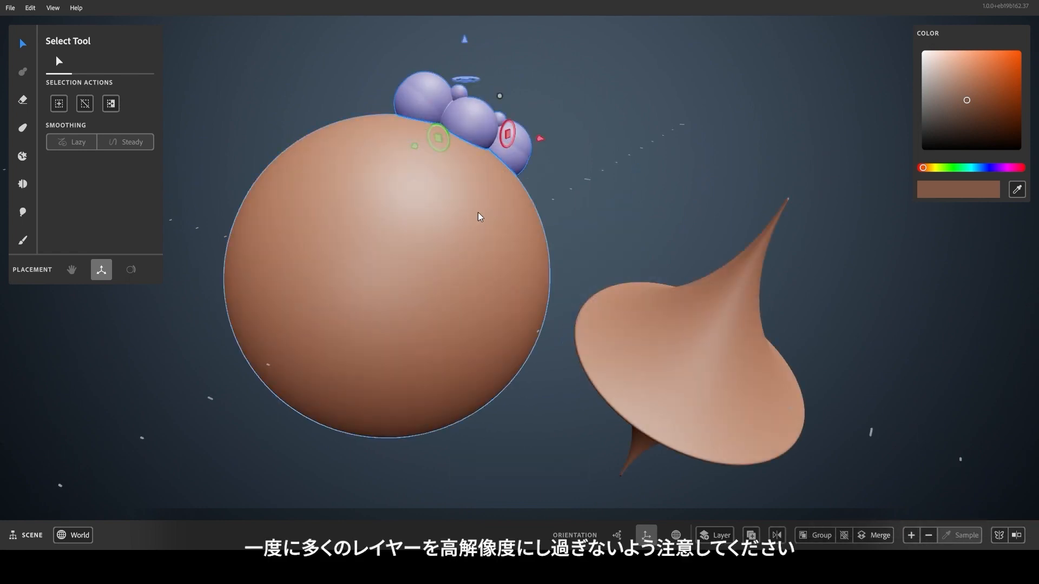
shift+click(476, 230)
shift+click(677, 364)
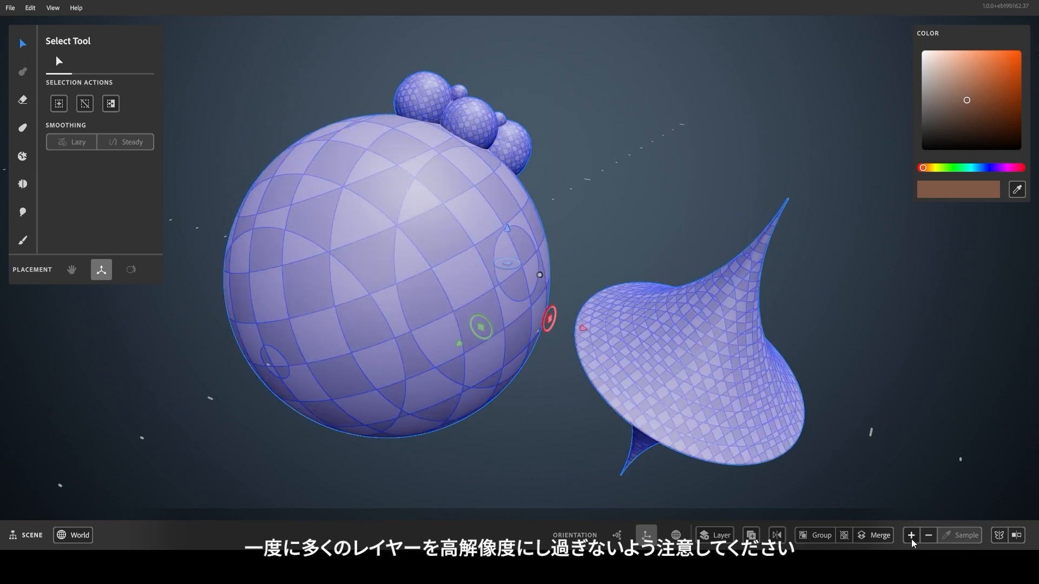
click(911, 538)
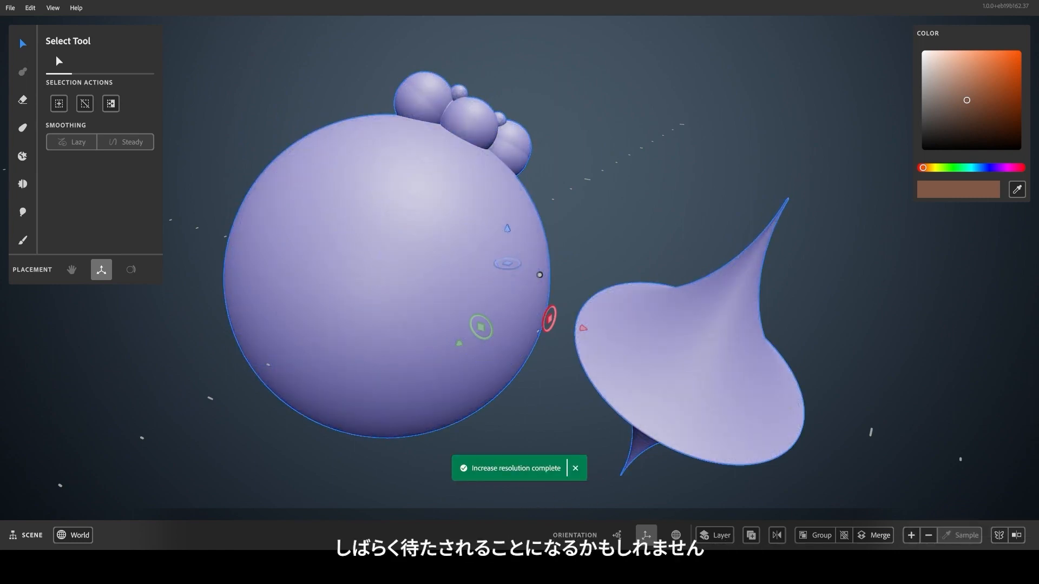
click(912, 535)
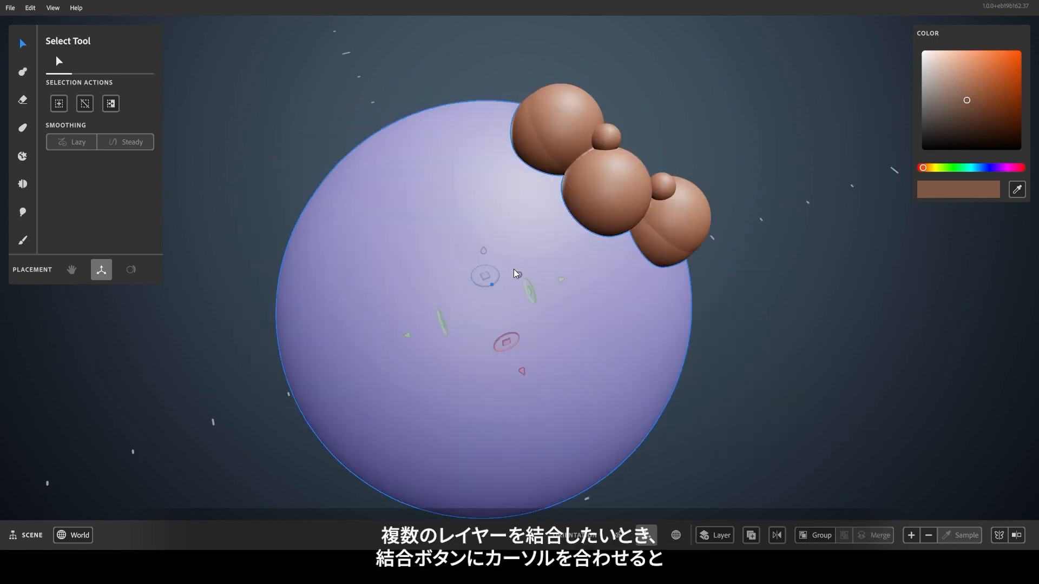
click(587, 188)
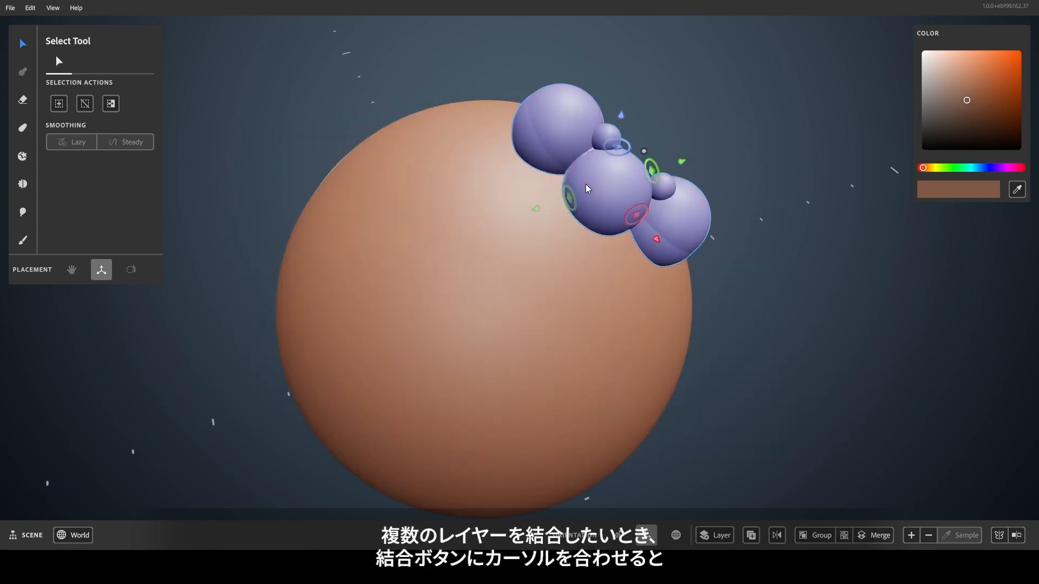
Select the bubble cluster with the big sphere, preview Merge's resulting resolution, then orbit around.
shift+click(541, 286)
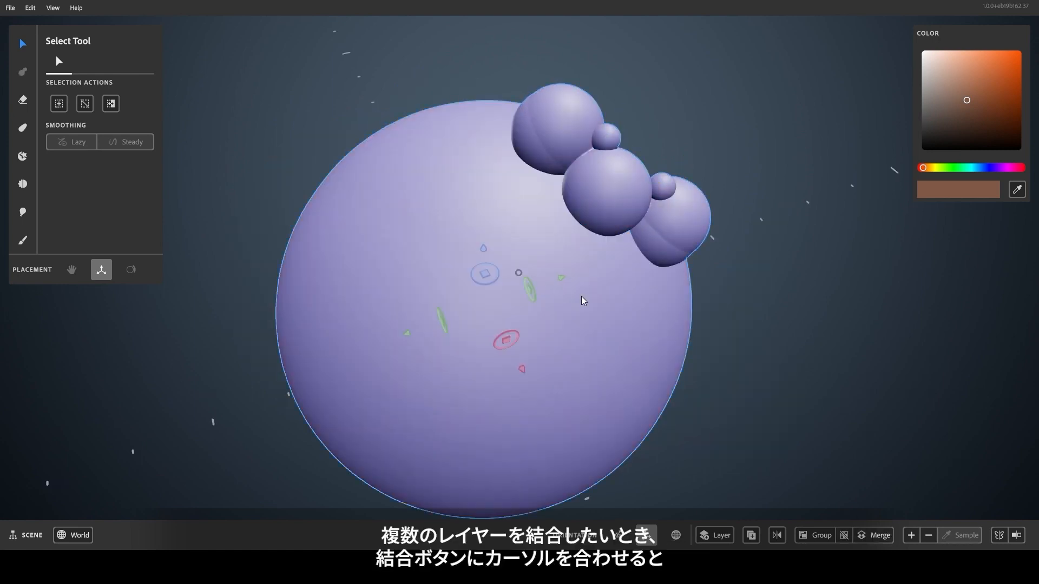
right_click(722, 328)
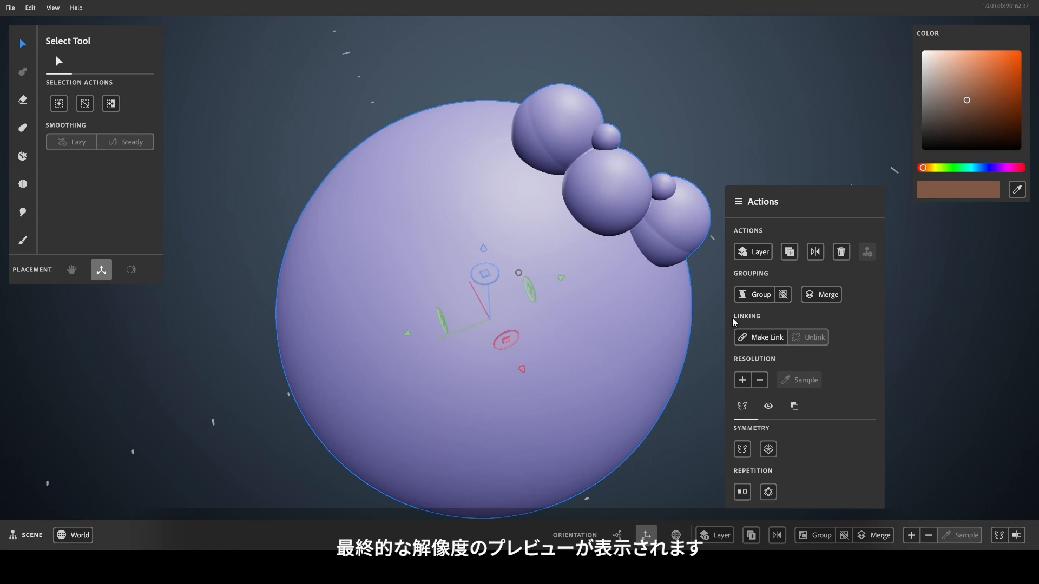
mouse_move(807, 299)
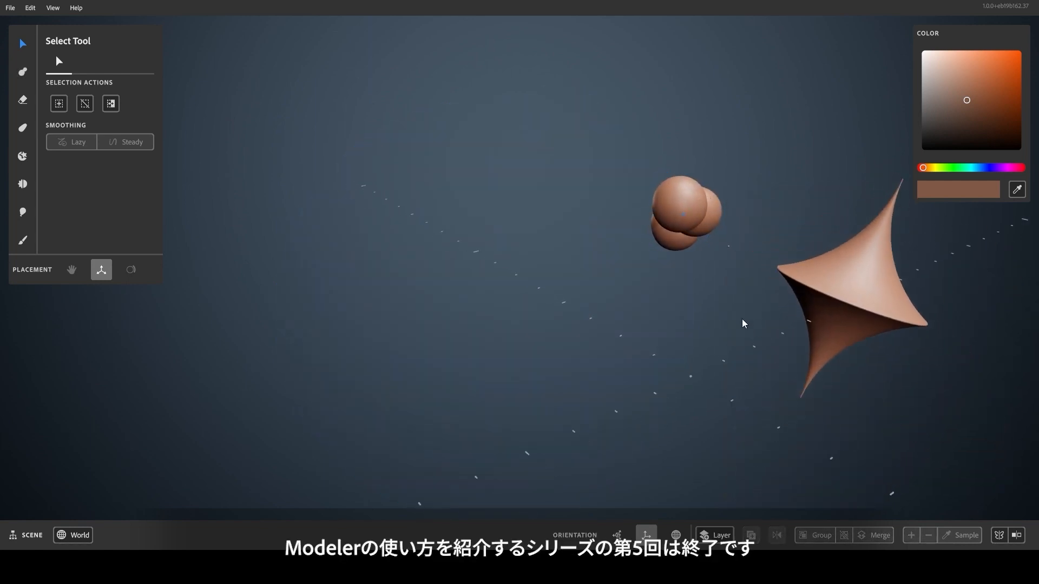
alt+drag(598, 286, 320, 250)
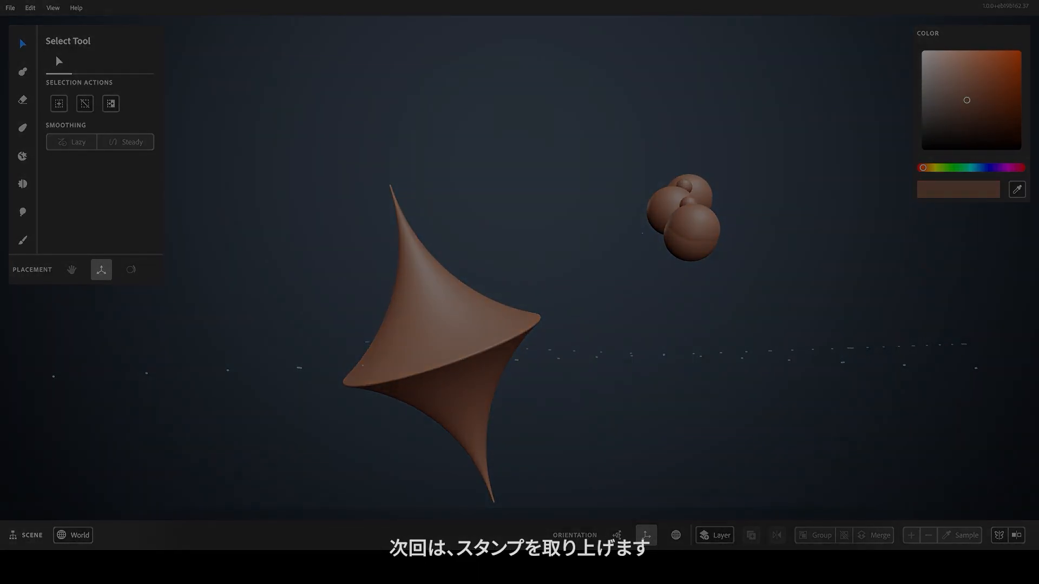